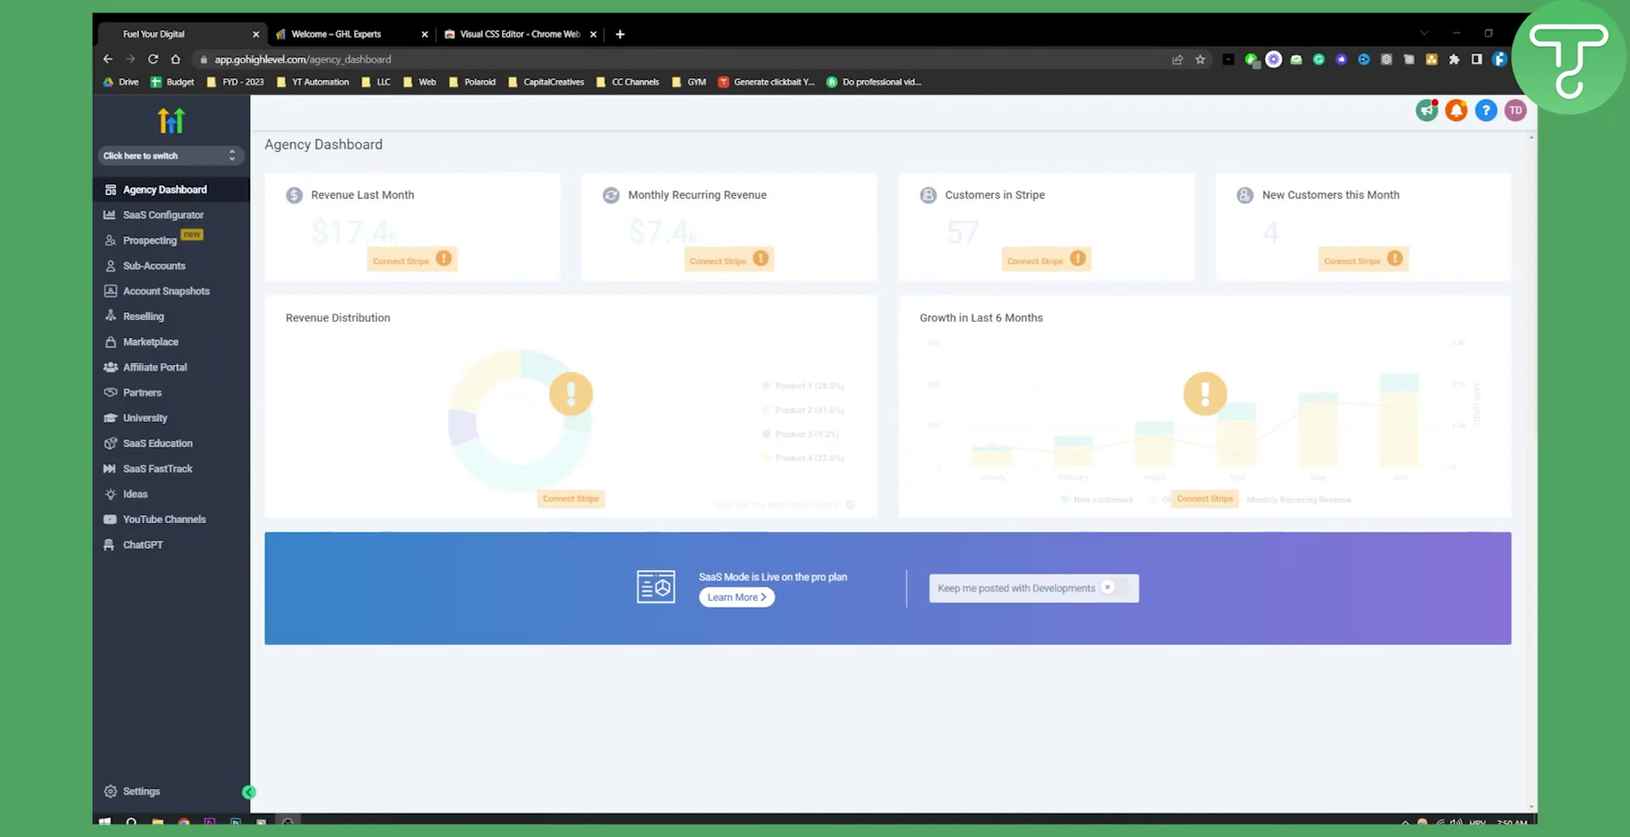
On GHL Experts, expand the Dashboard styling category under CSS and Styling.
left_click(300, 29)
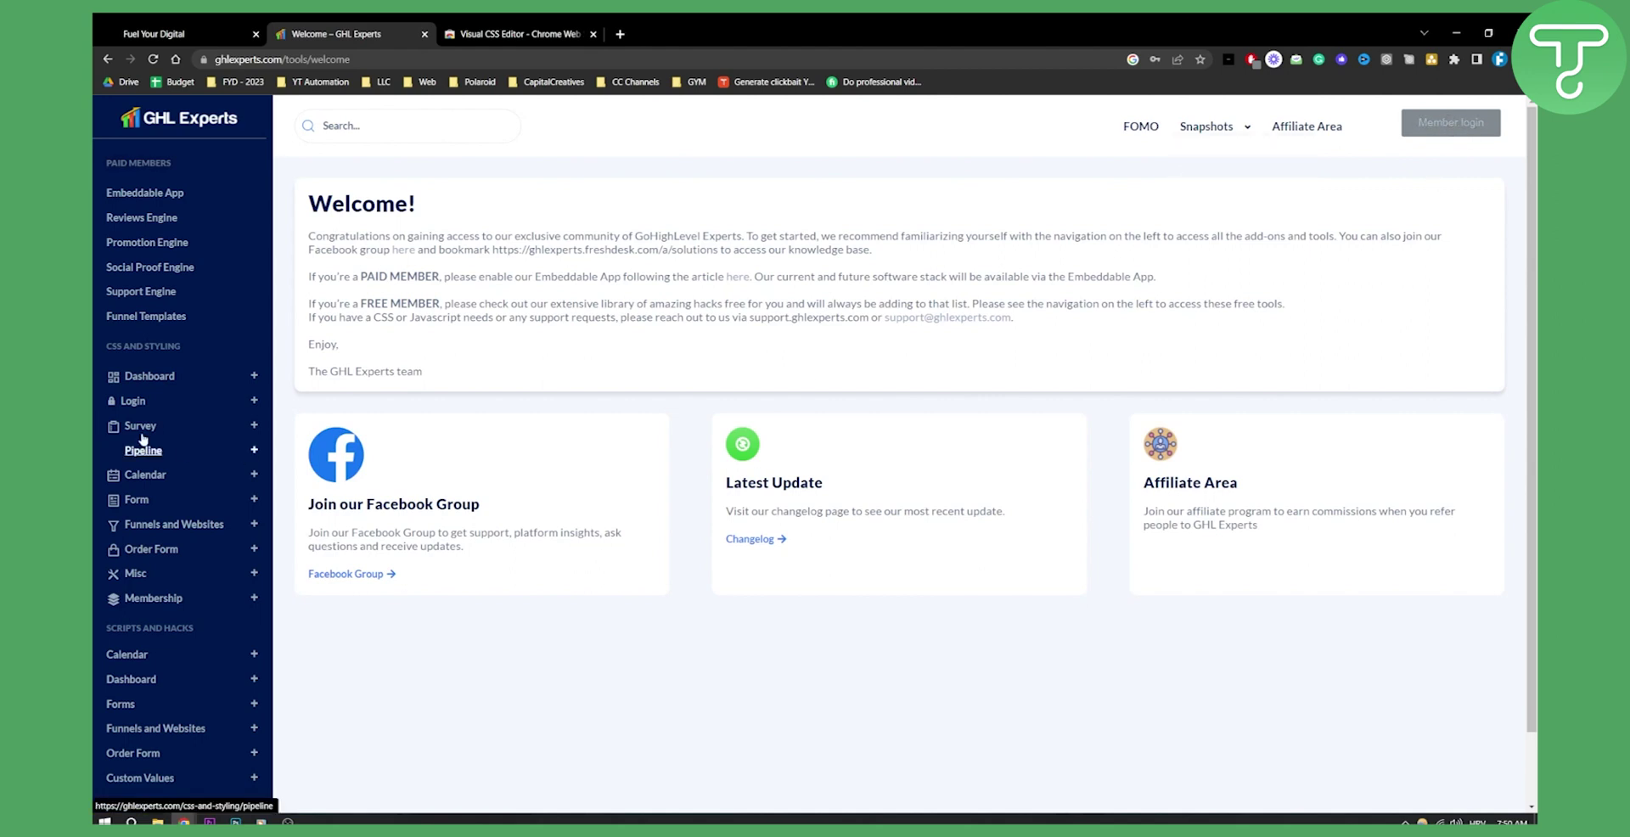
left_click(151, 378)
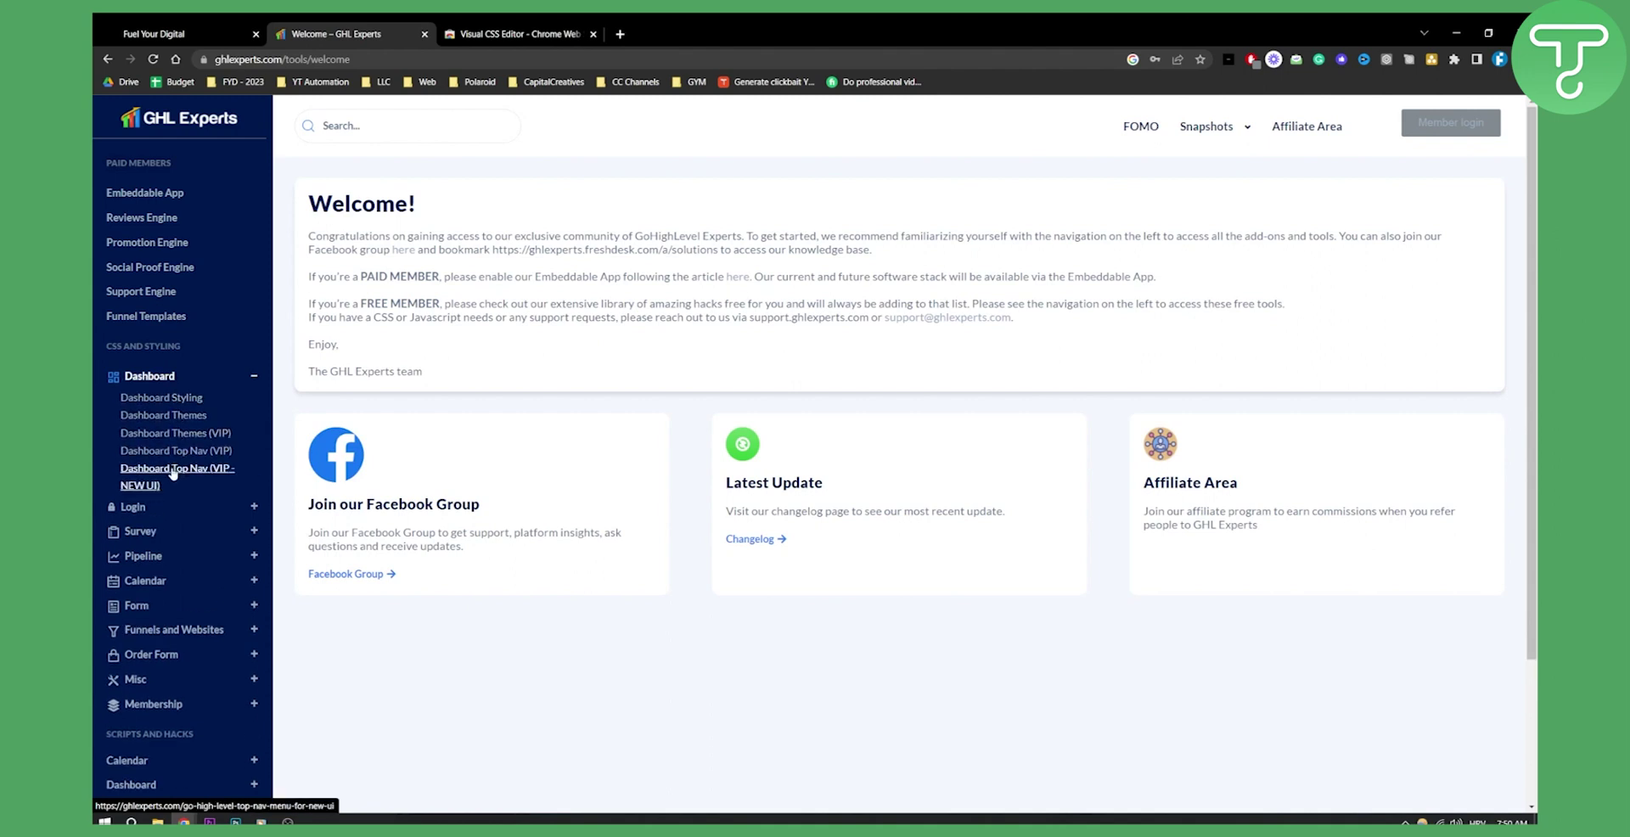
Open the Dashboard Themes page and browse the free themes.
left_click(190, 419)
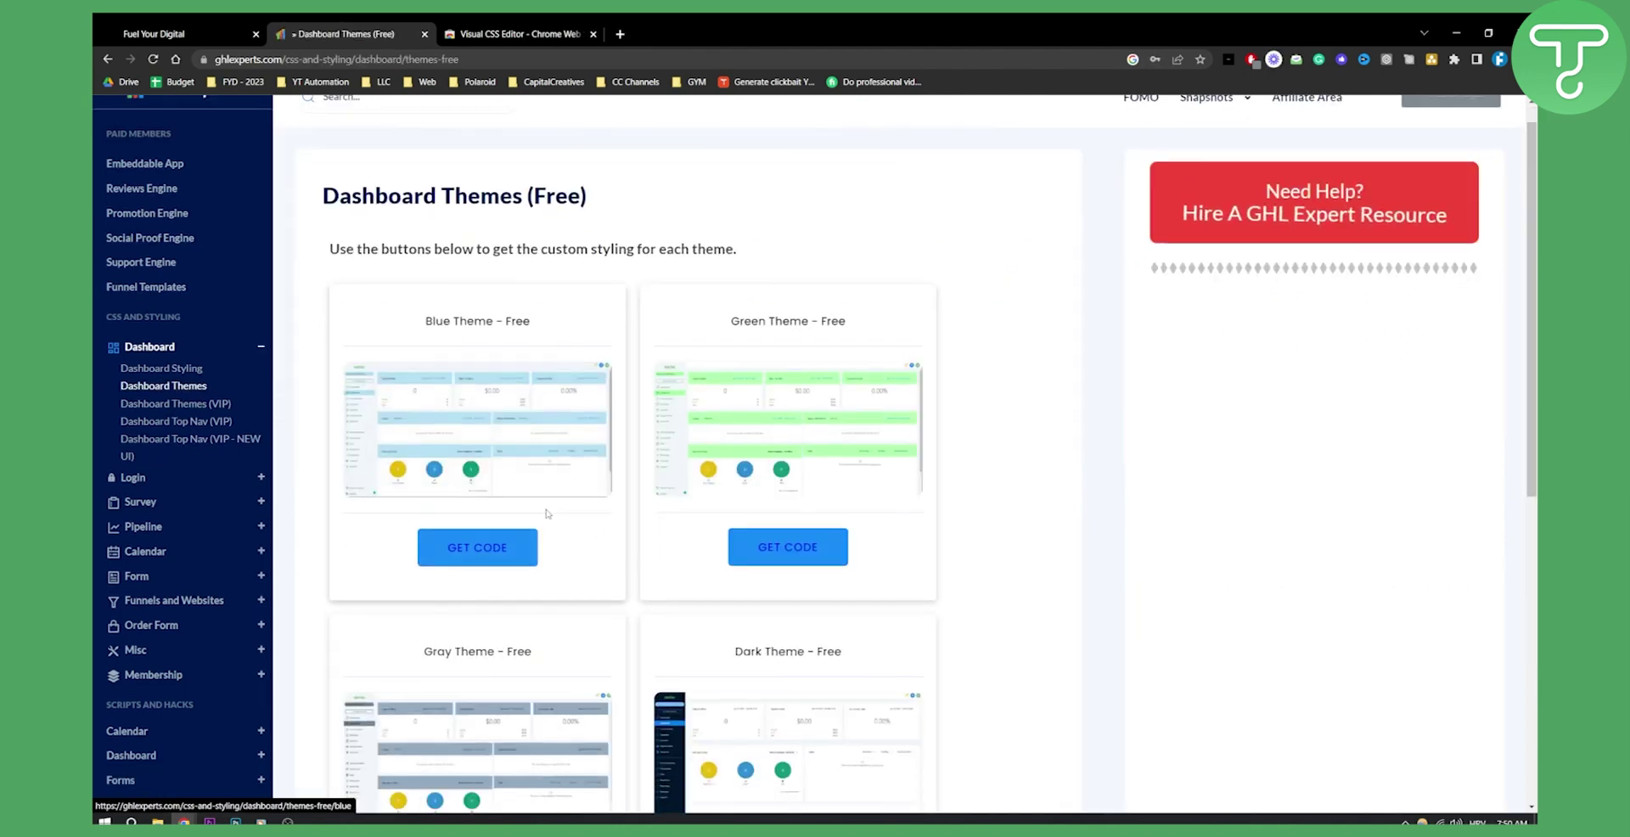
scroll(667, 586, "down", 3)
scroll(789, 501, "up", 2)
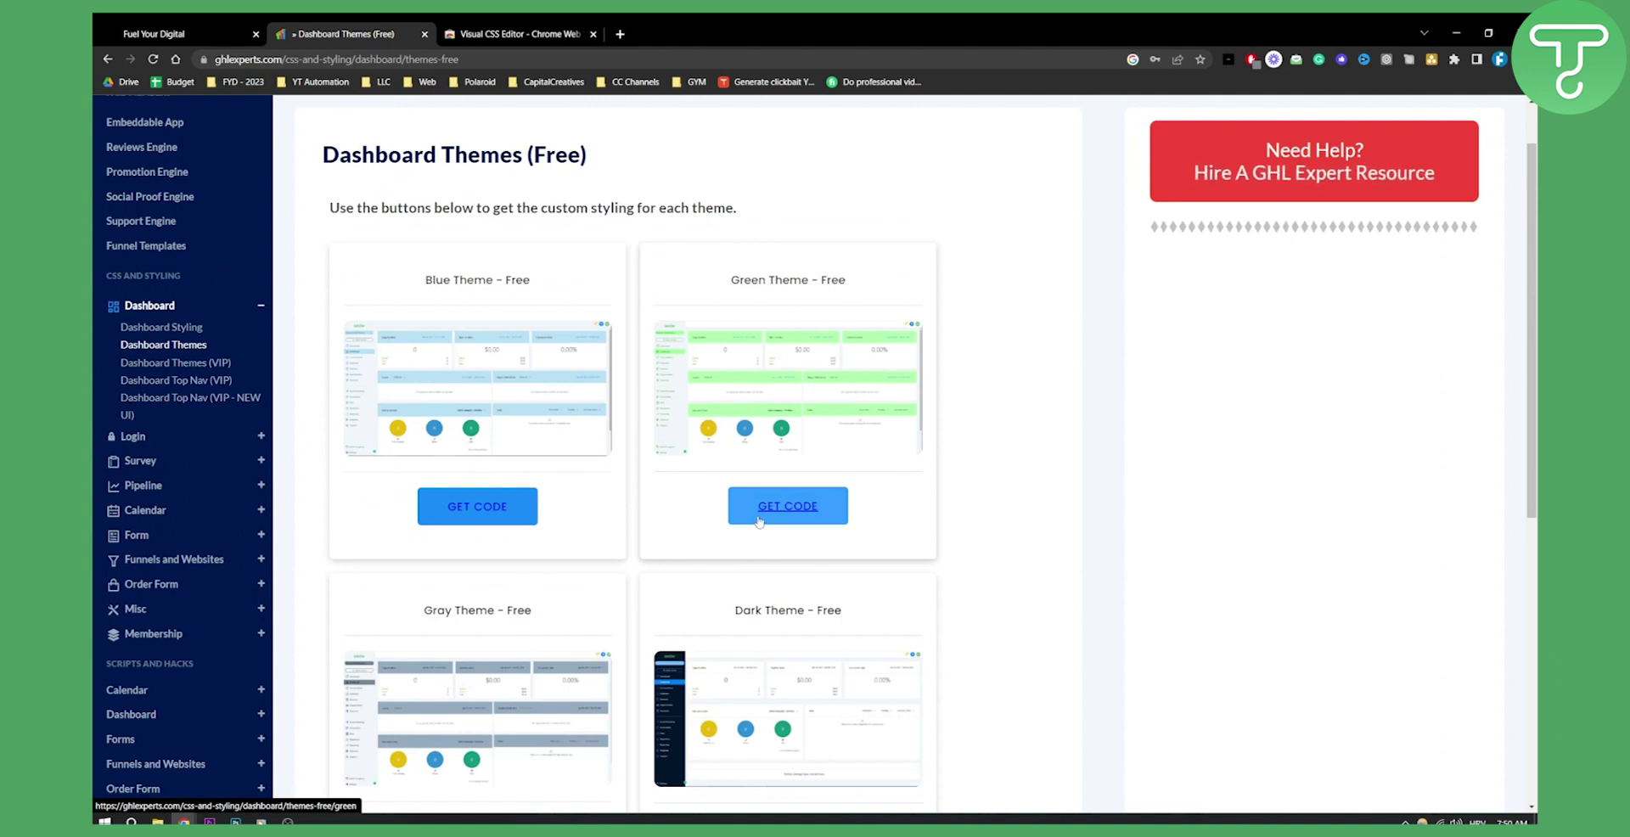
Check the Blue theme's code page, find it members-only, and return to GoHighLevel.
left_click(477, 506)
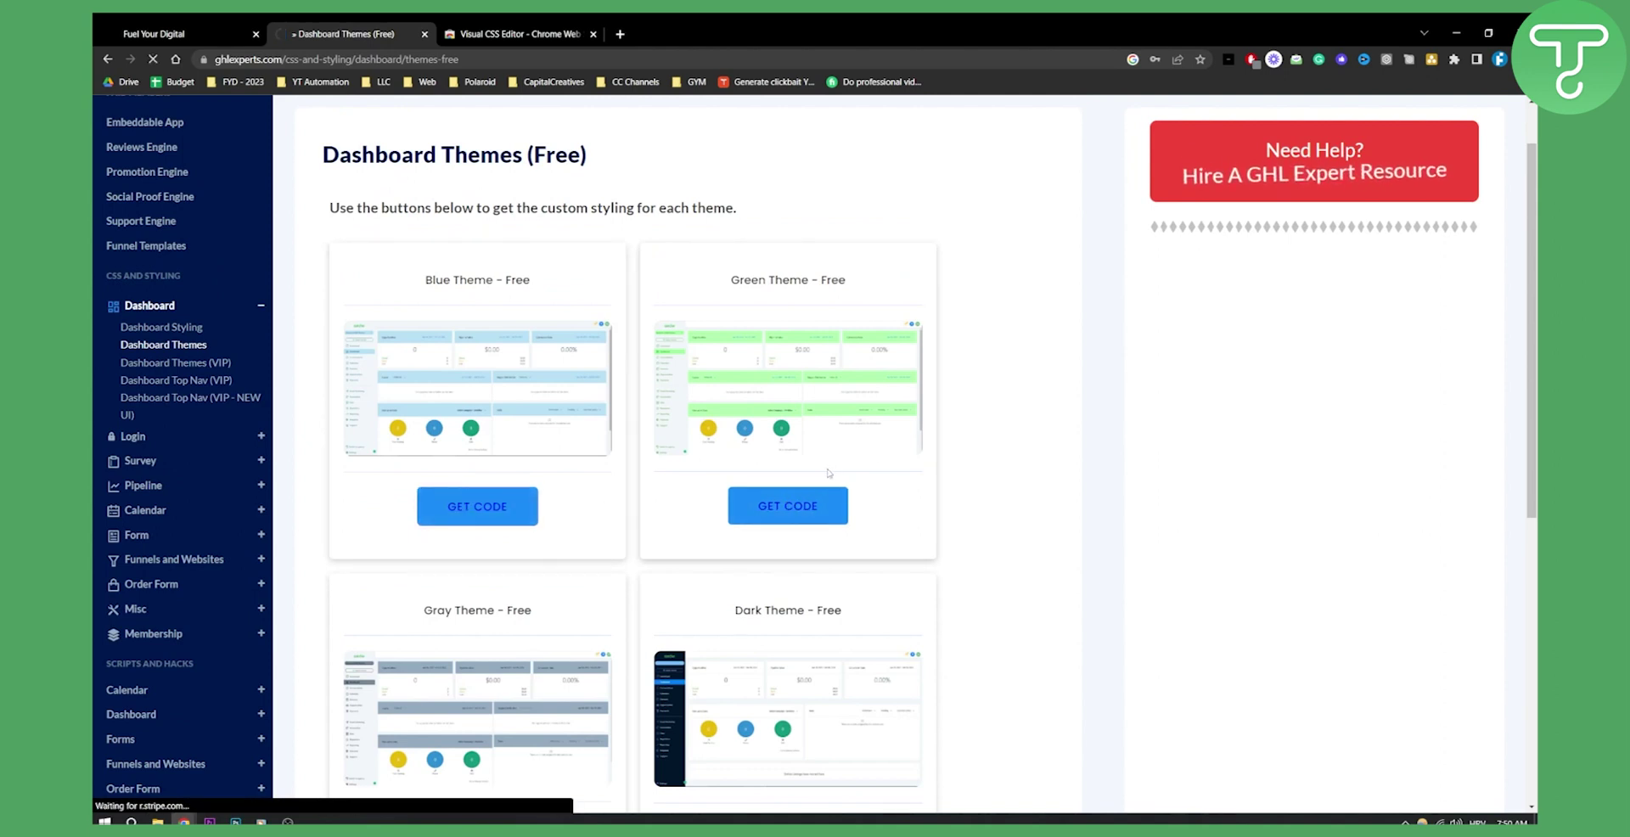
scroll(828, 472, "down", 3)
scroll(815, 475, "down", 1)
scroll(796, 479, "down", 3)
scroll(795, 479, "down", 2)
scroll(356, 713, "up", 4)
scroll(764, 594, "up", 5)
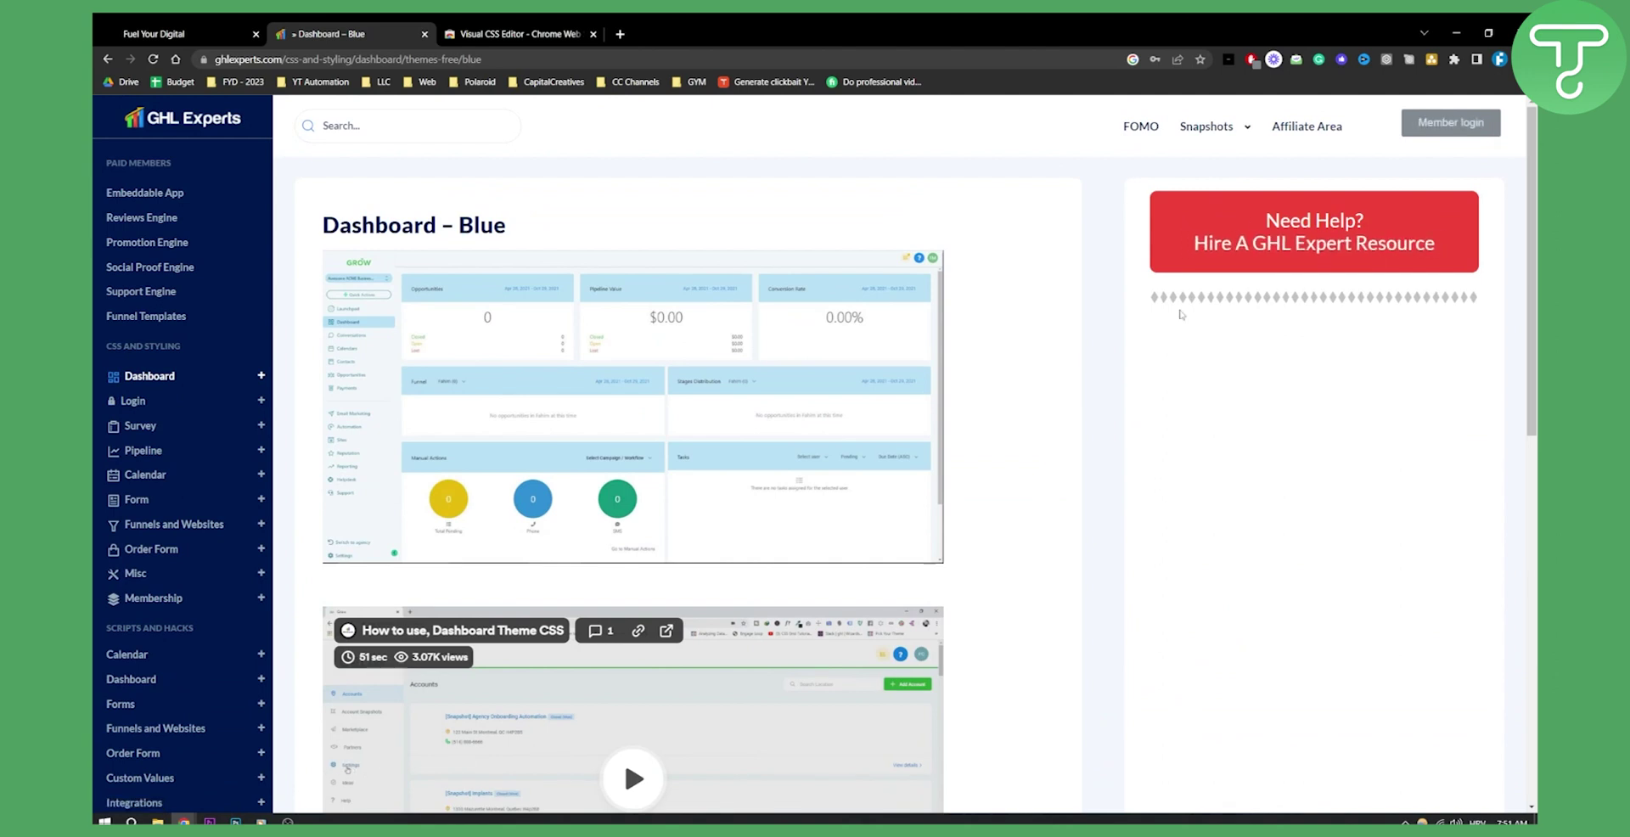
scroll(865, 521, "down", 5)
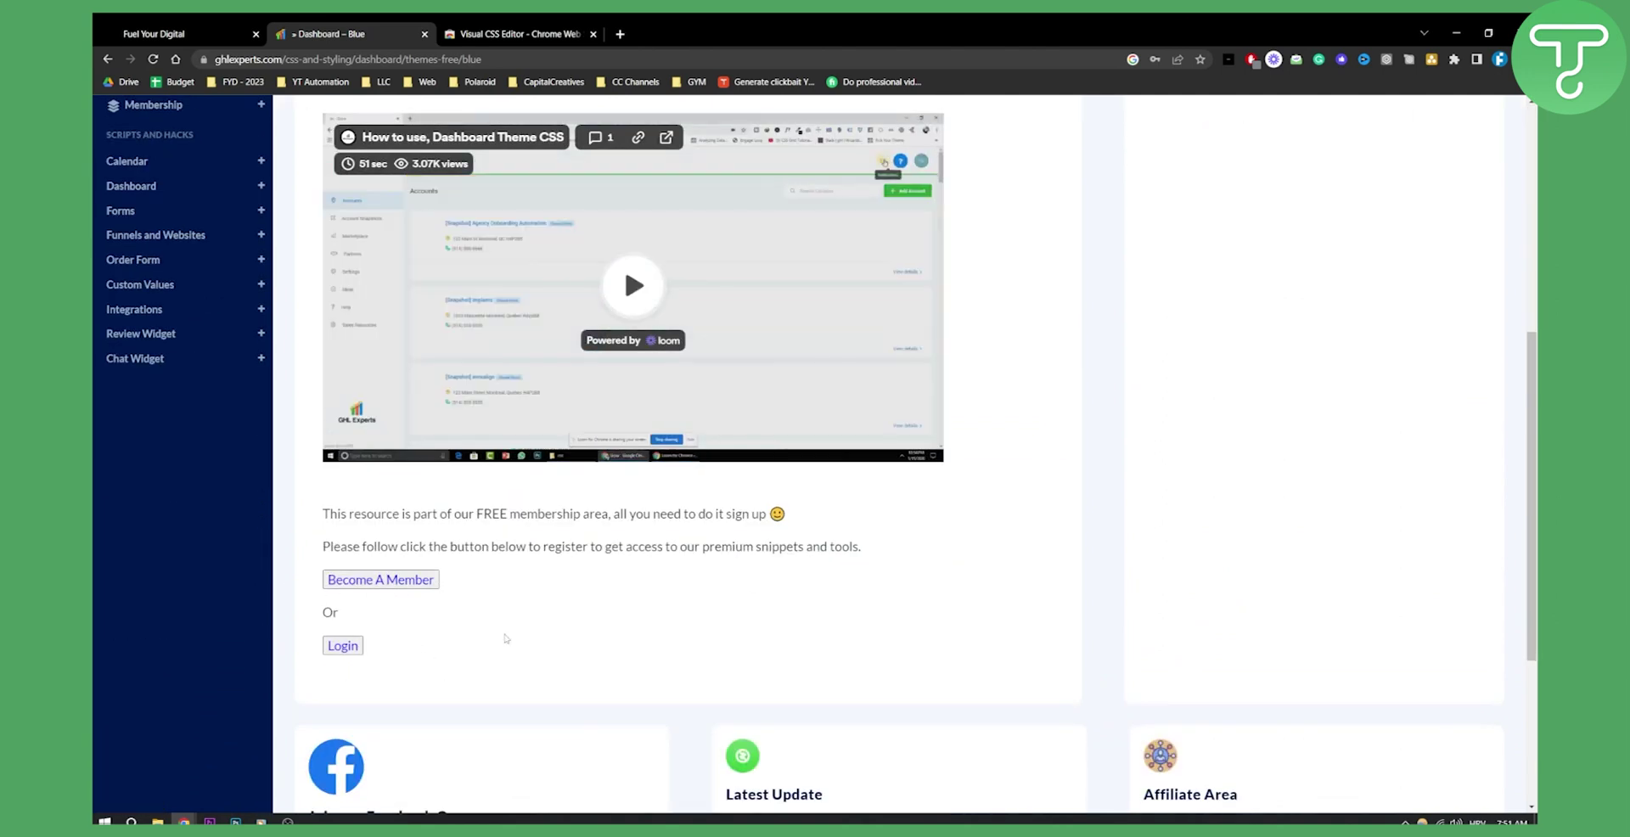
left_click(134, 32)
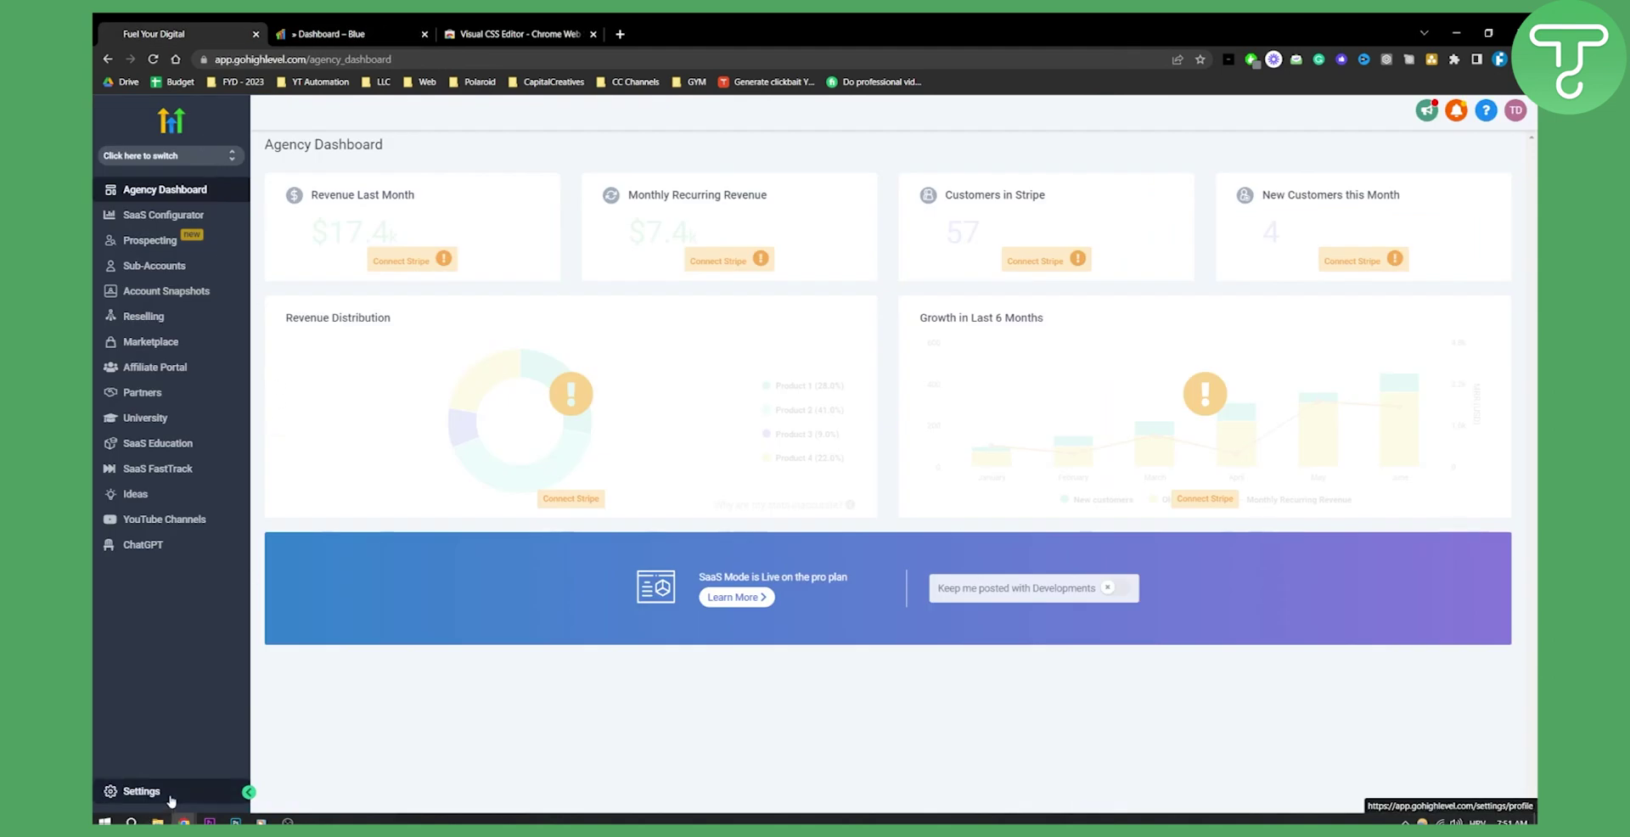
Review the existing code in the Company settings custom CSS field.
left_click(136, 791)
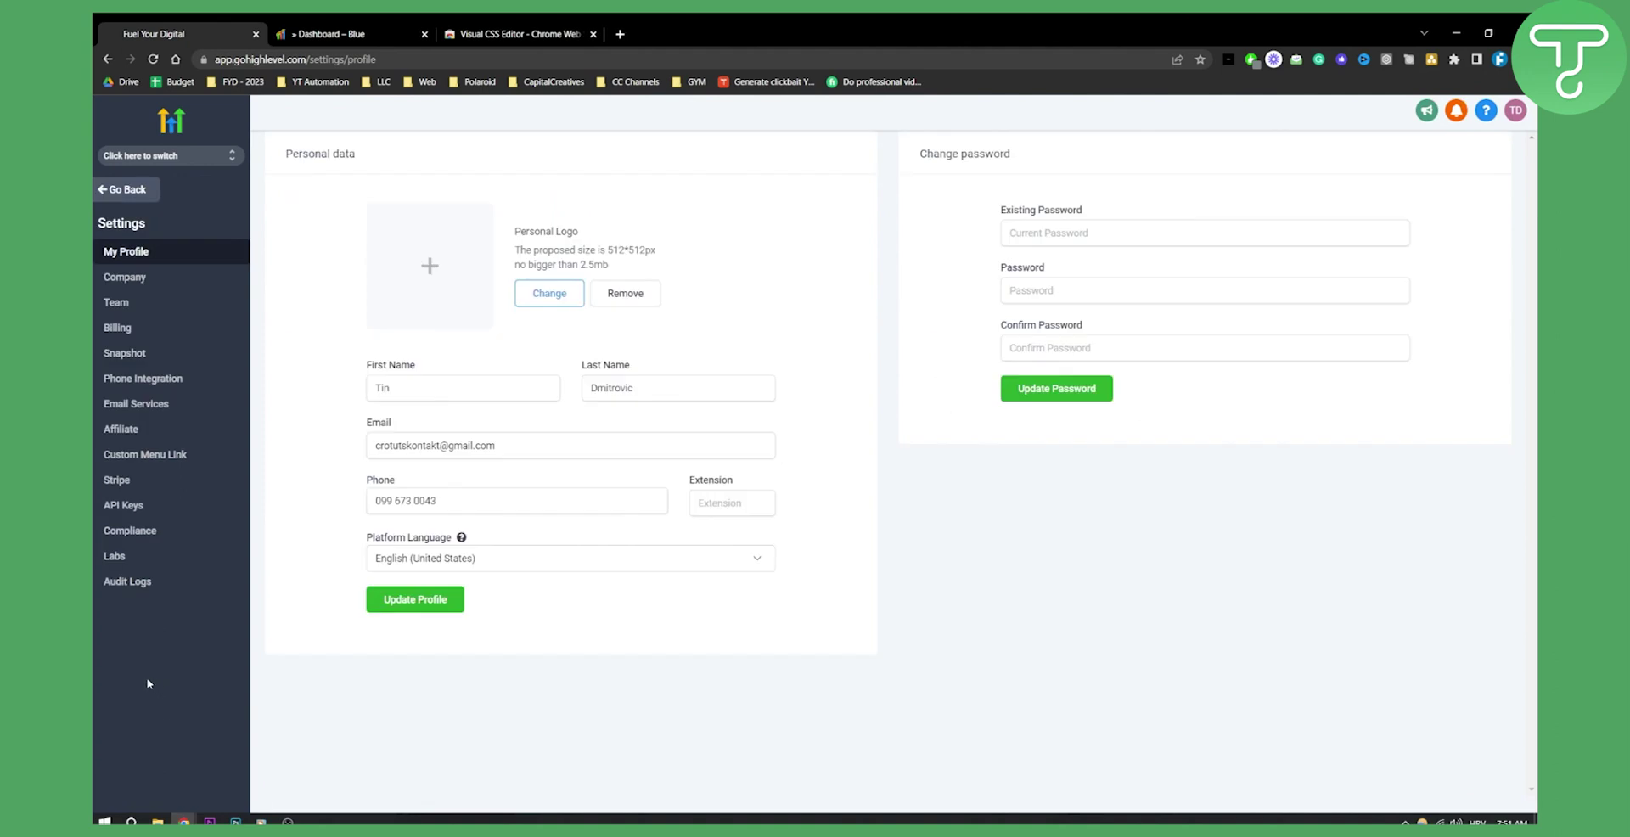
left_click(170, 277)
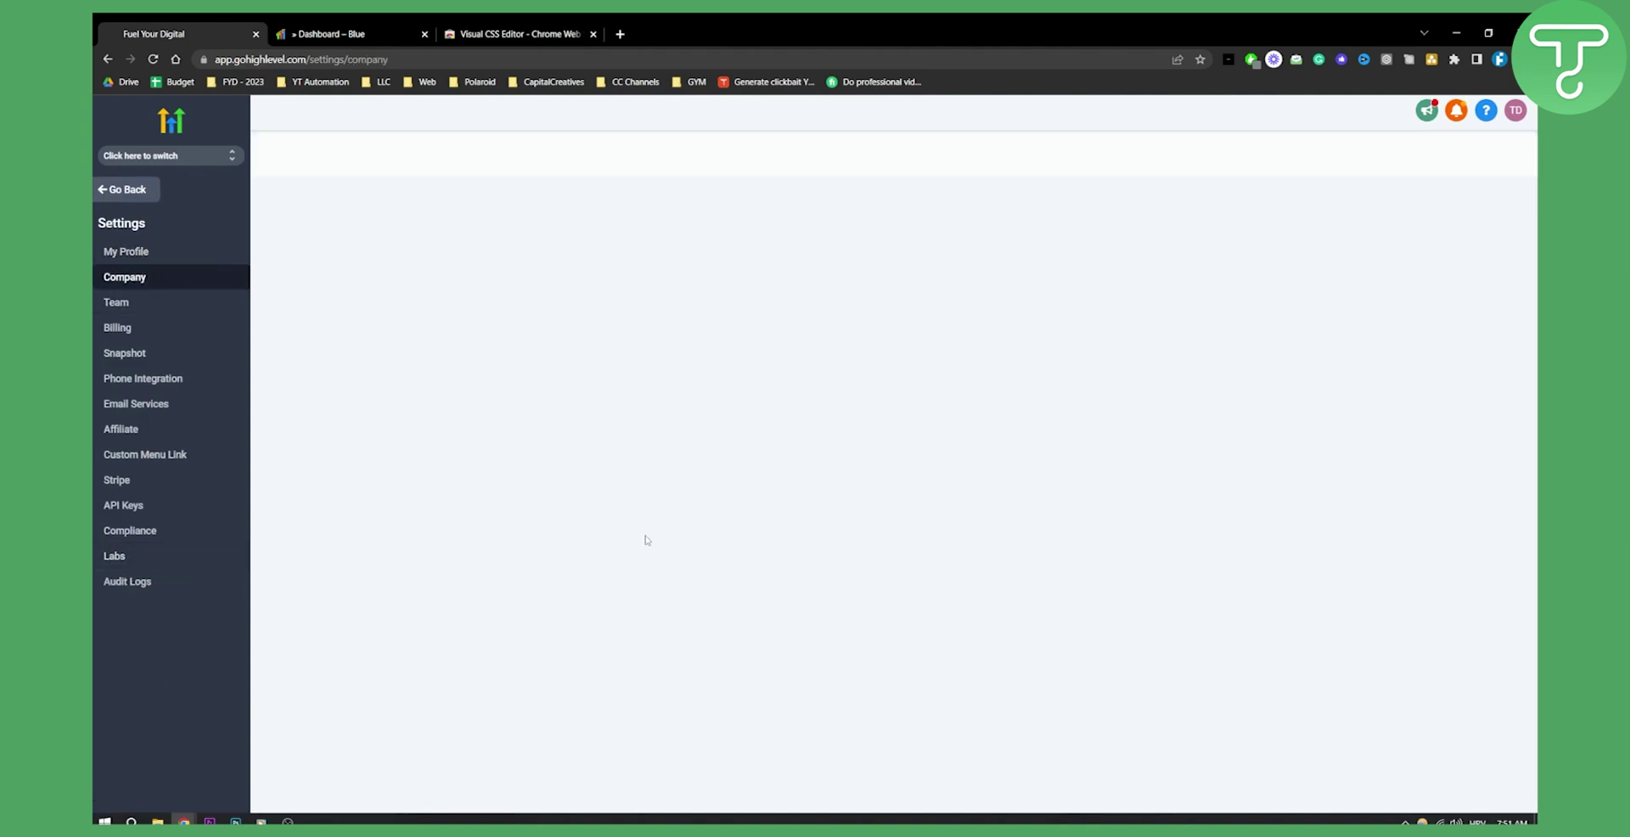
scroll(651, 543, "down", 5)
scroll(650, 543, "down", 5)
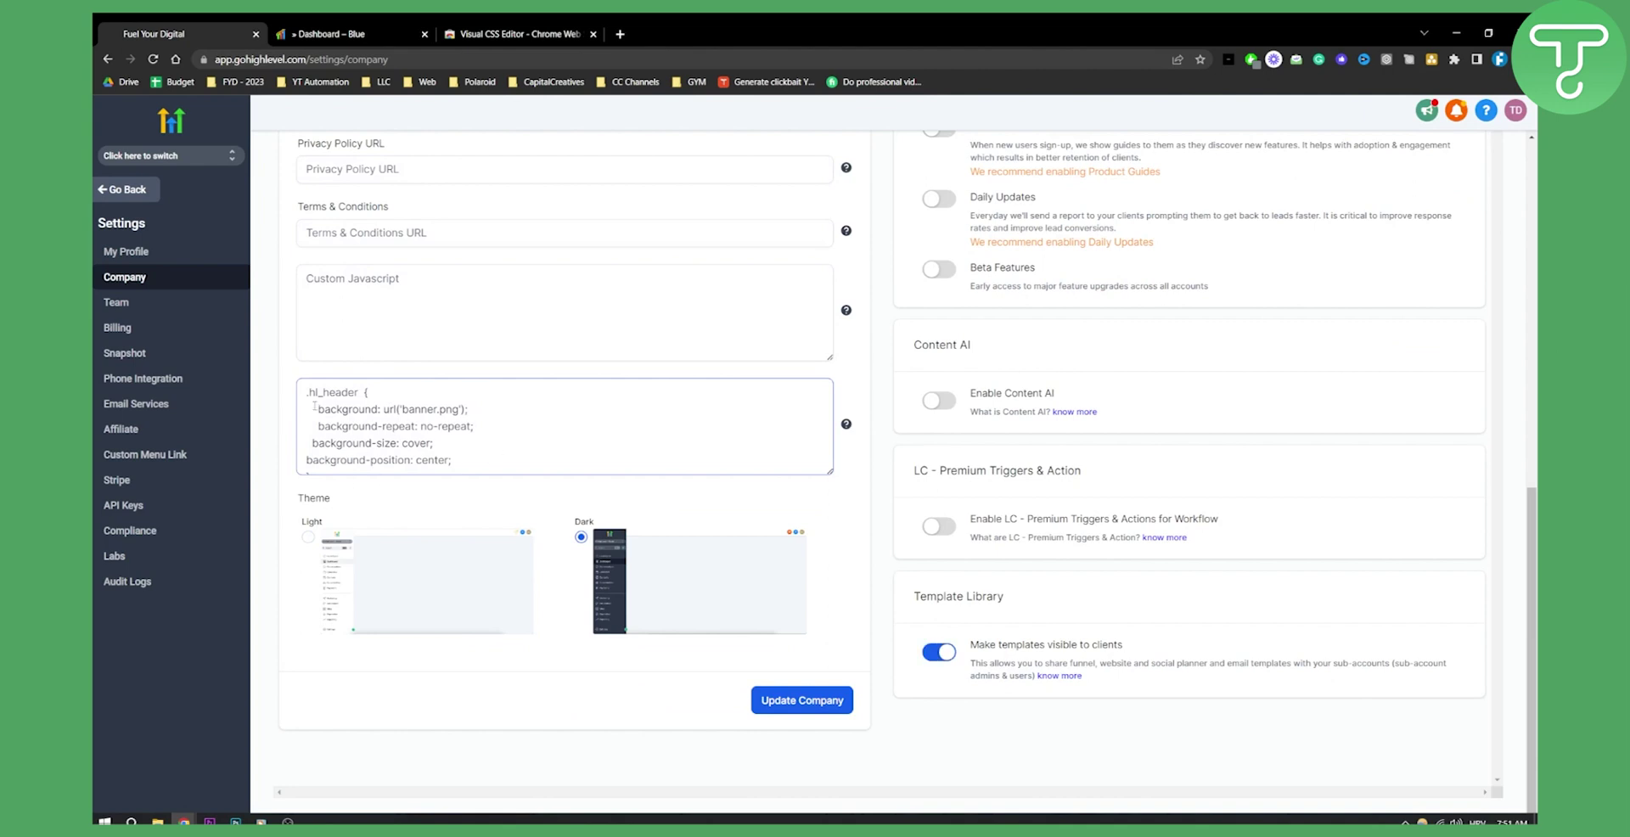
left_click_drag(306, 389, 434, 443)
Switch to the Visual CSS Editor Chrome Web Store page.
left_click(514, 34)
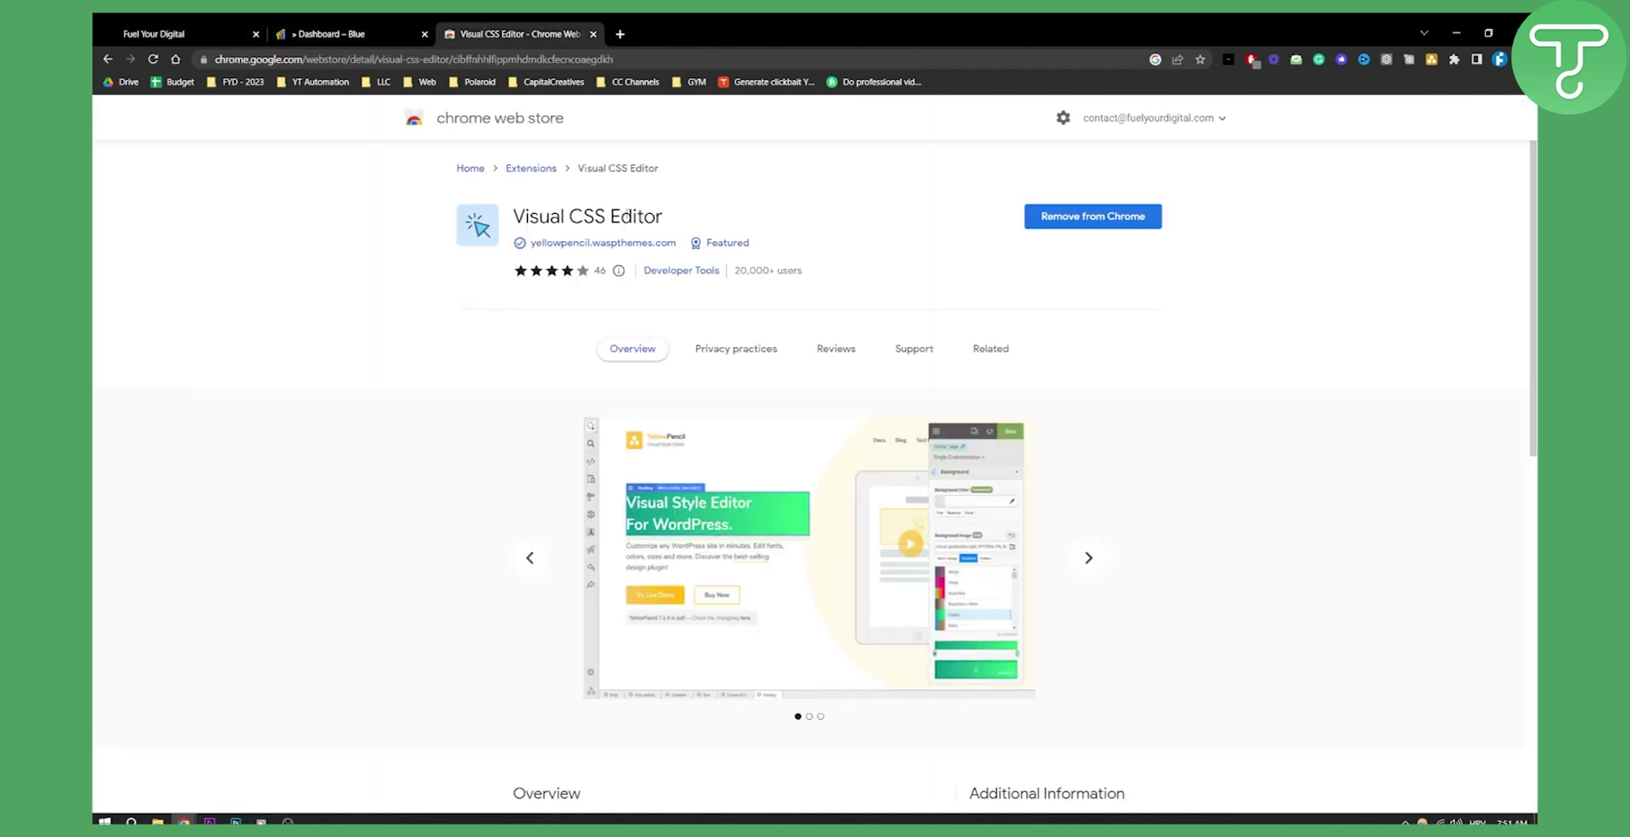
Preview the extension's screenshots, then go back to the GoHighLevel agency dashboard.
left_click(1090, 560)
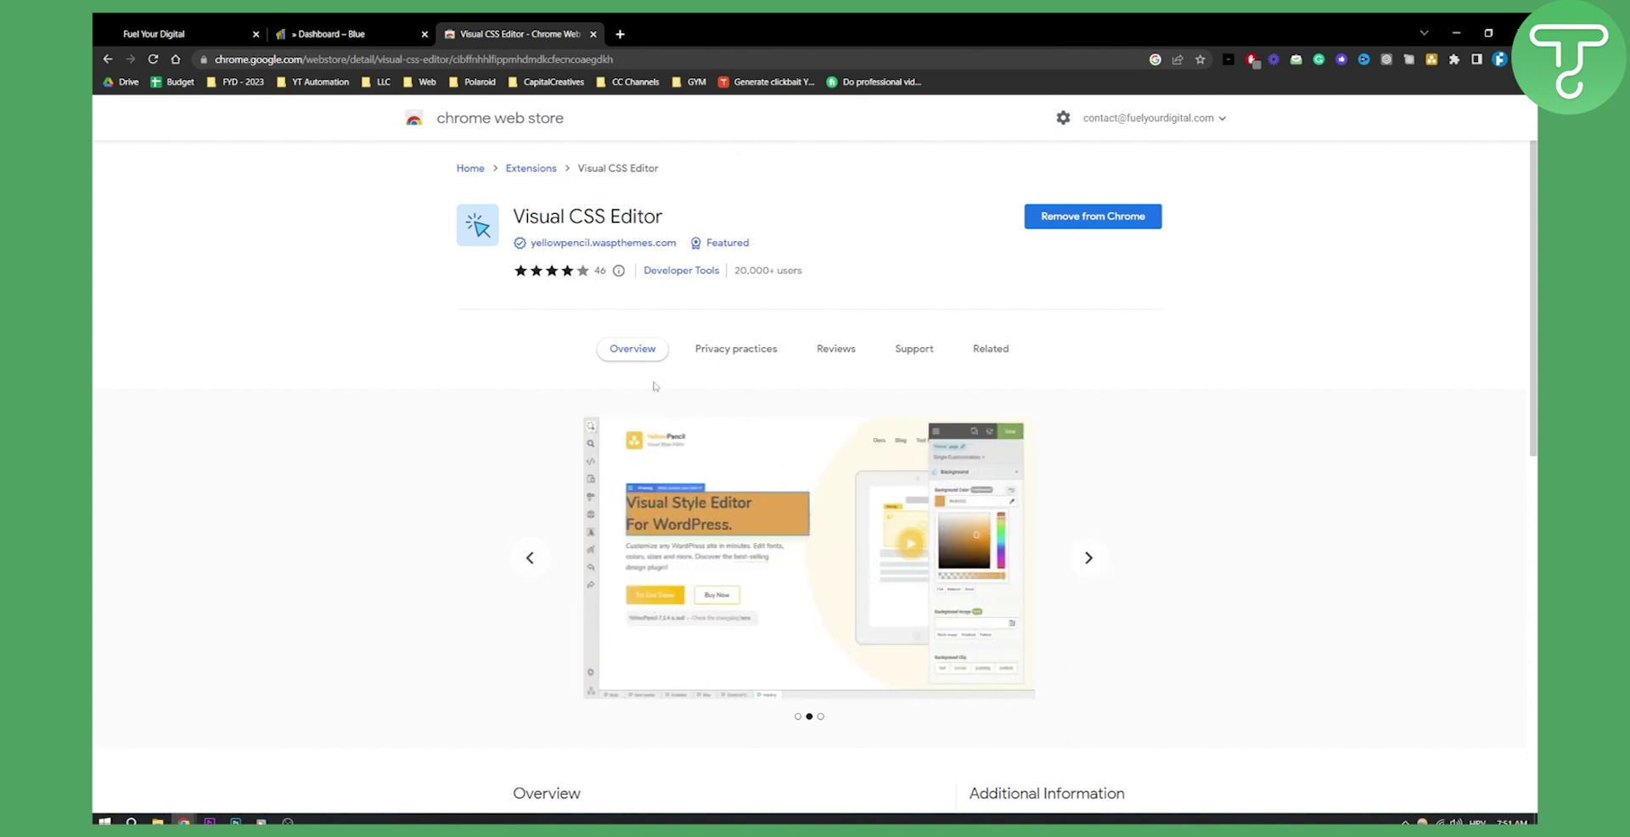
left_click(170, 34)
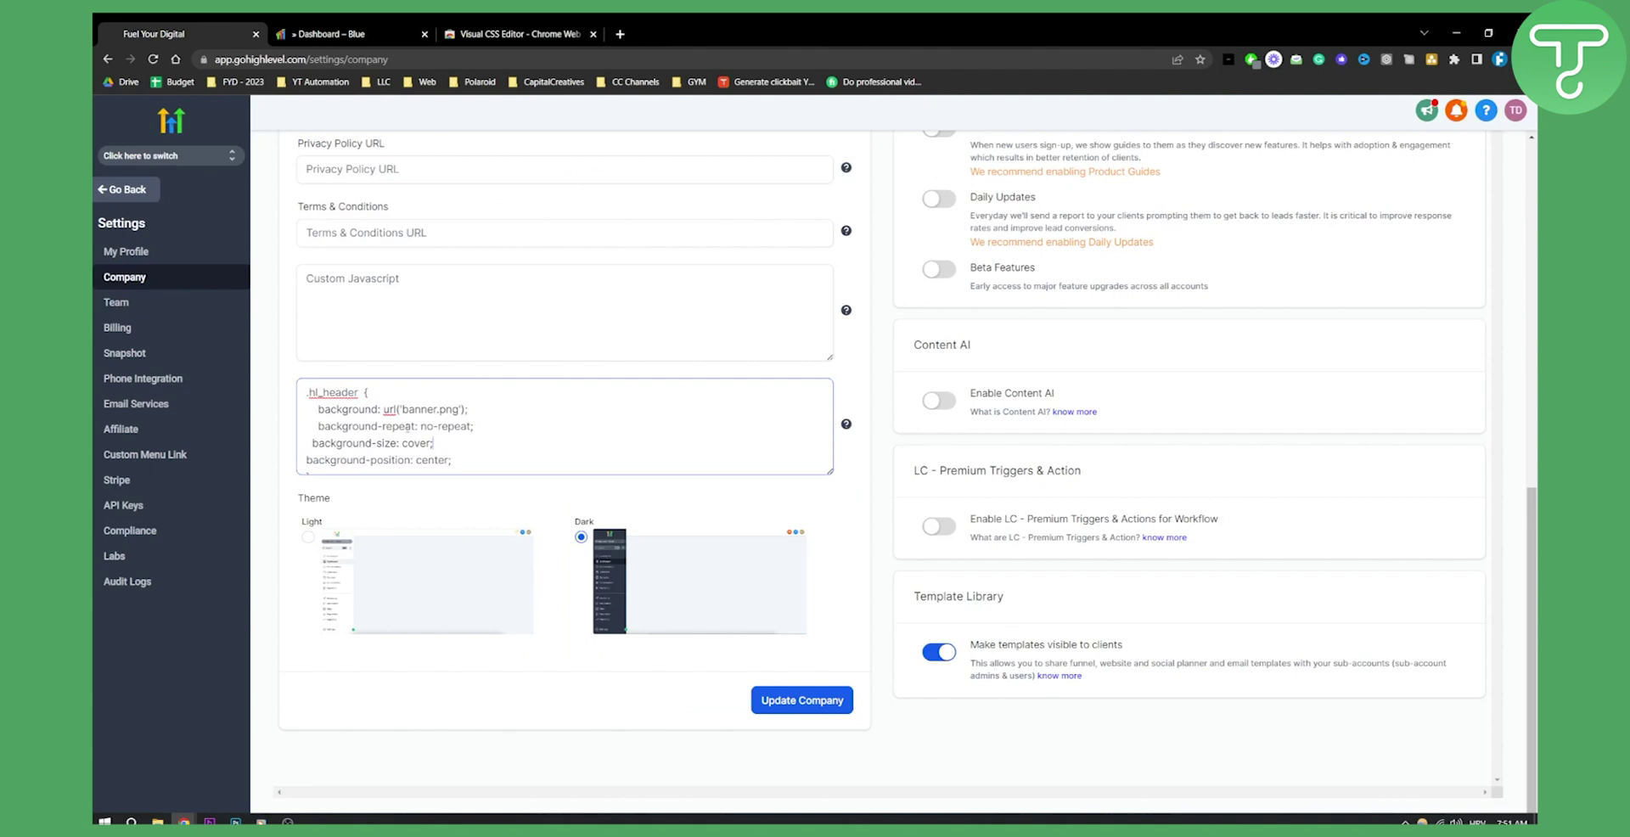
left_click(552, 33)
left_click(153, 34)
left_click(136, 190)
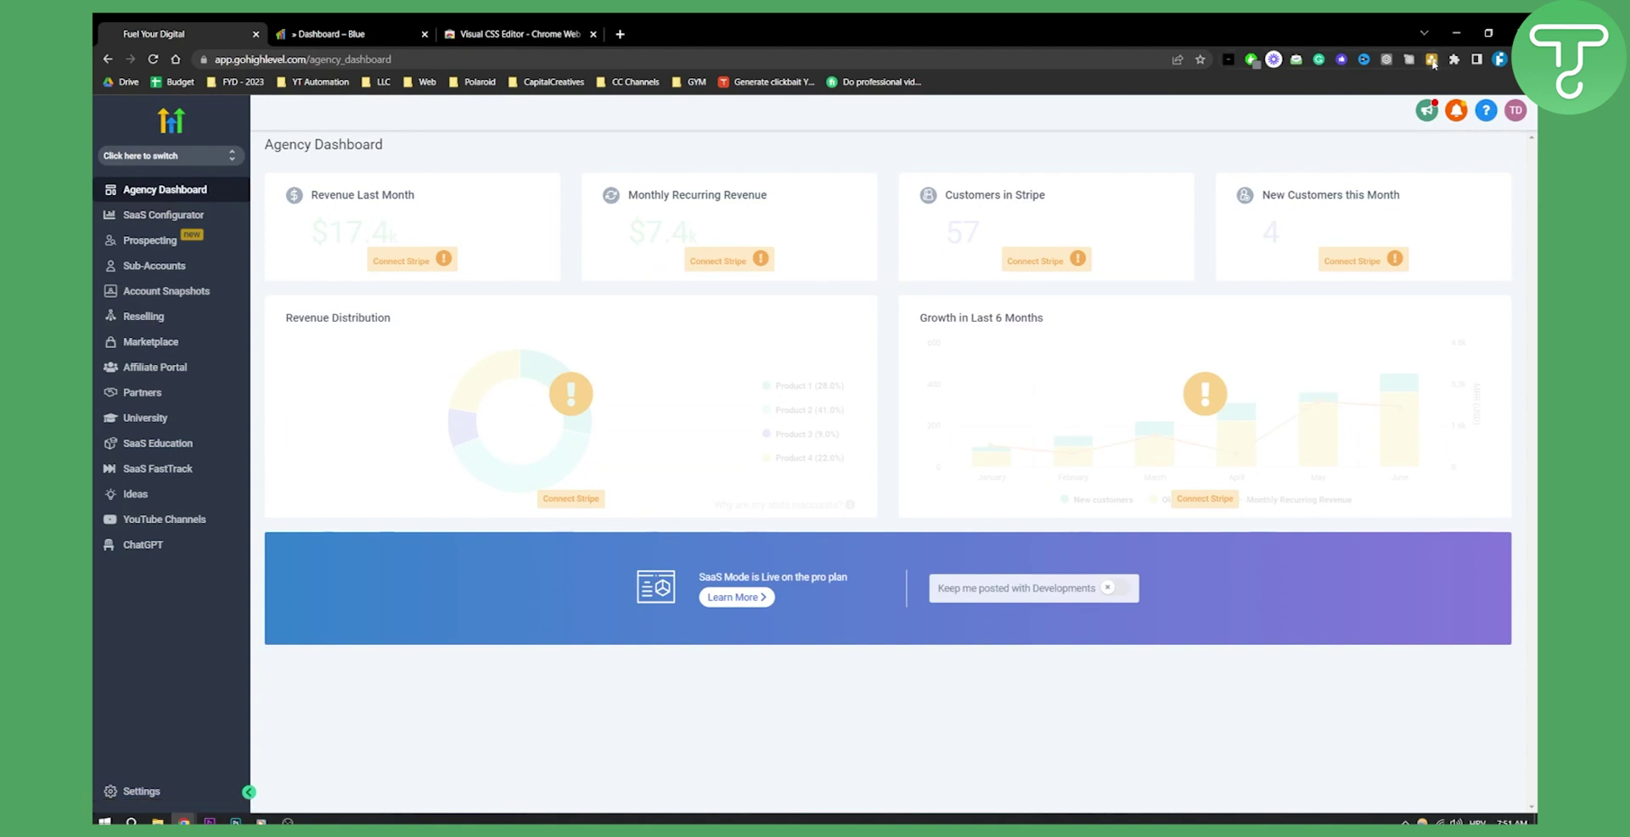
Launch YellowPencil and give the dashboard's top header bar a green background.
left_click(1433, 59)
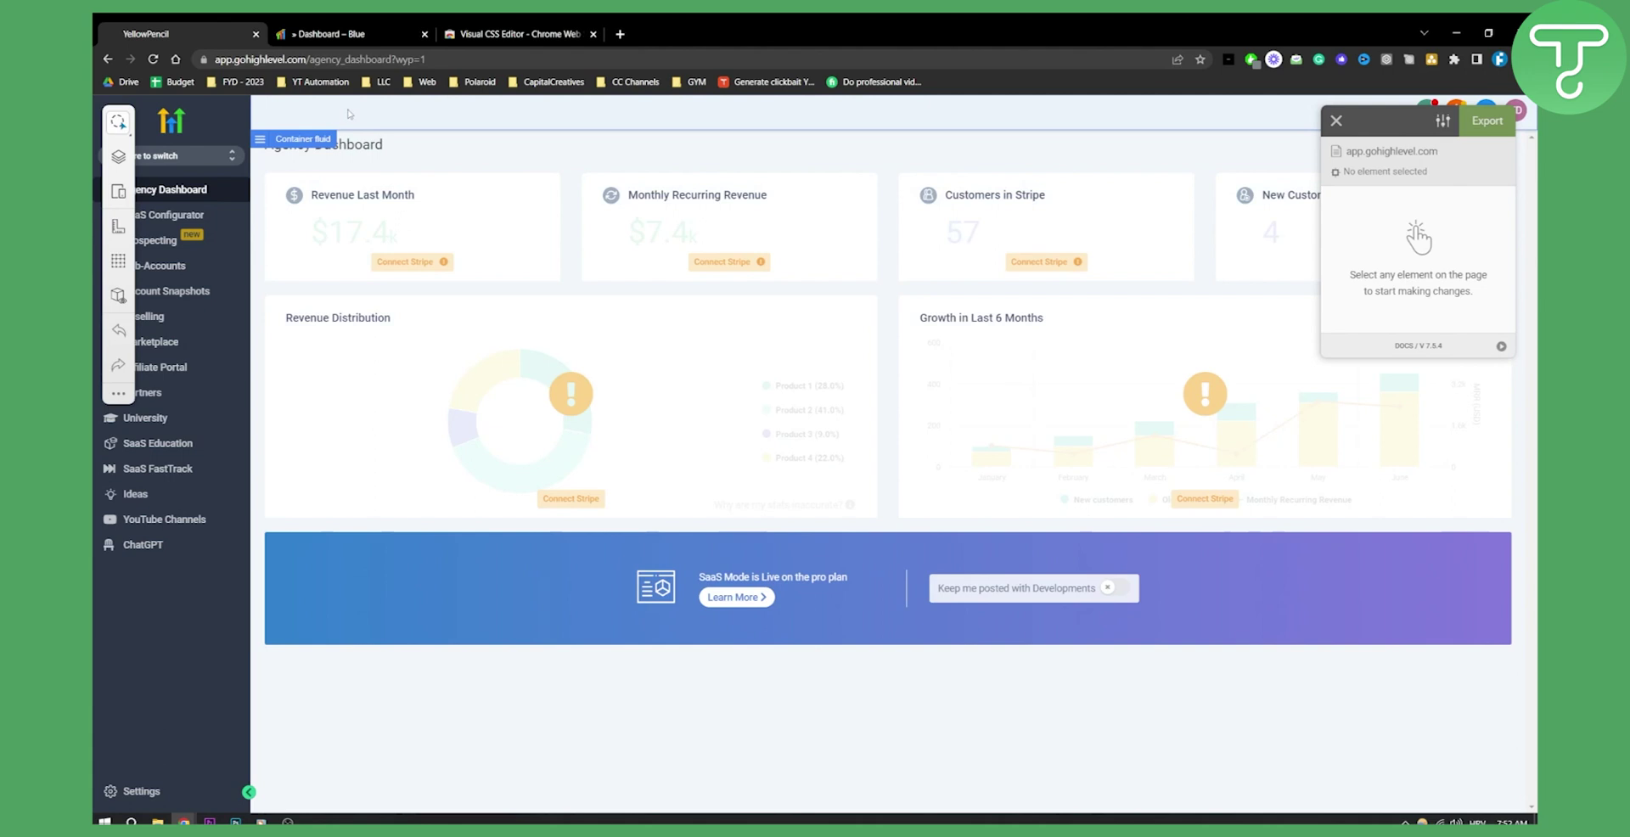
left_click(972, 116)
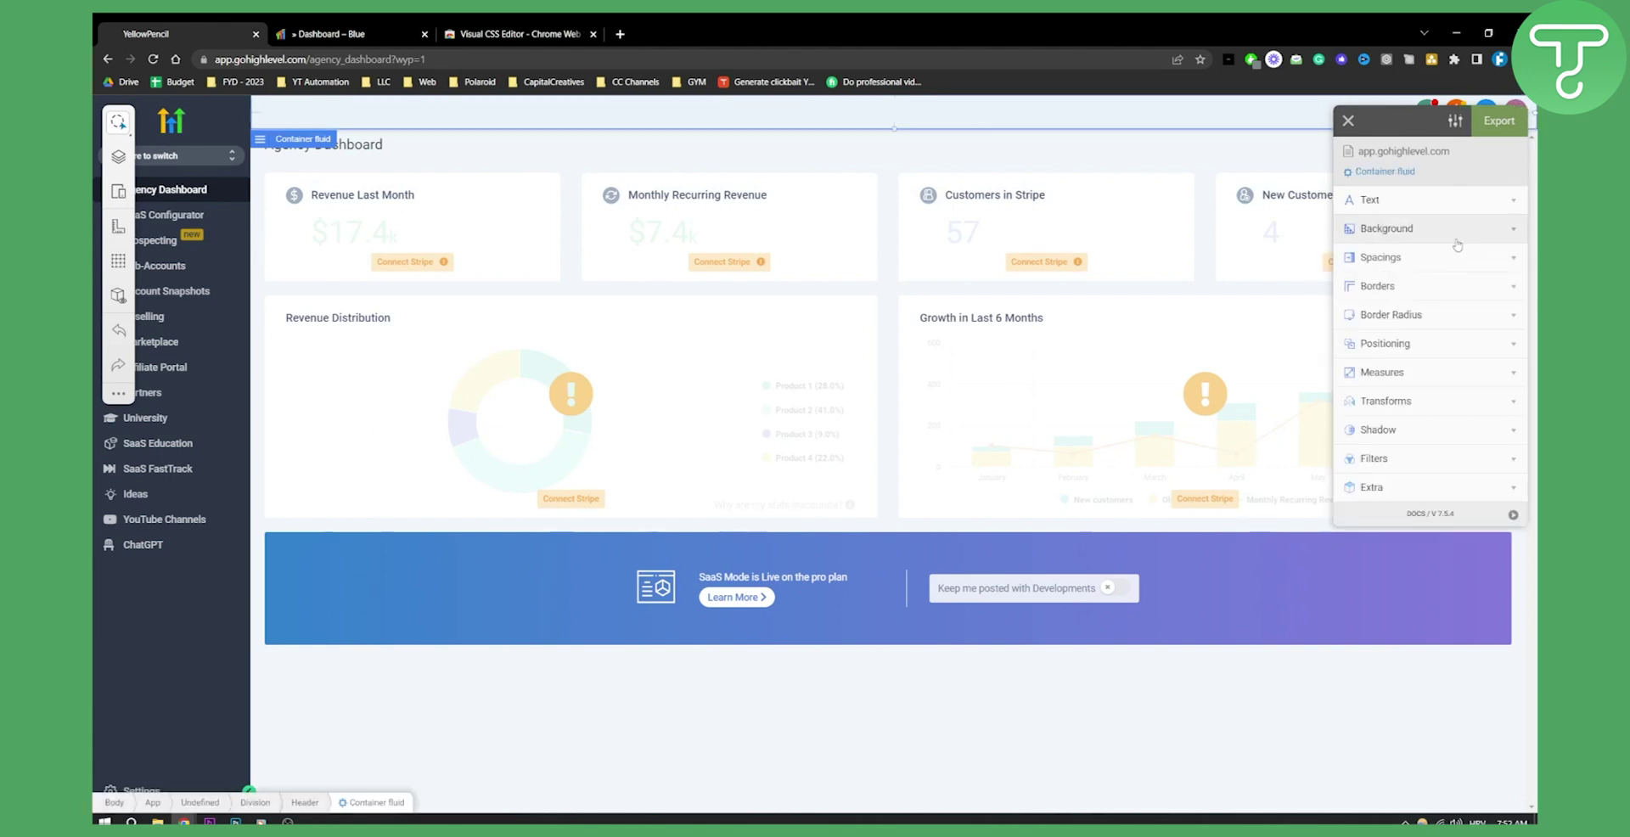
left_click(1388, 229)
left_click(1430, 256)
mouse_move(1494, 293)
left_mouse_down()
mouse_move(1503, 318)
mouse_move(1477, 301)
left_mouse_up()
left_click(1450, 458)
left_click(1390, 263)
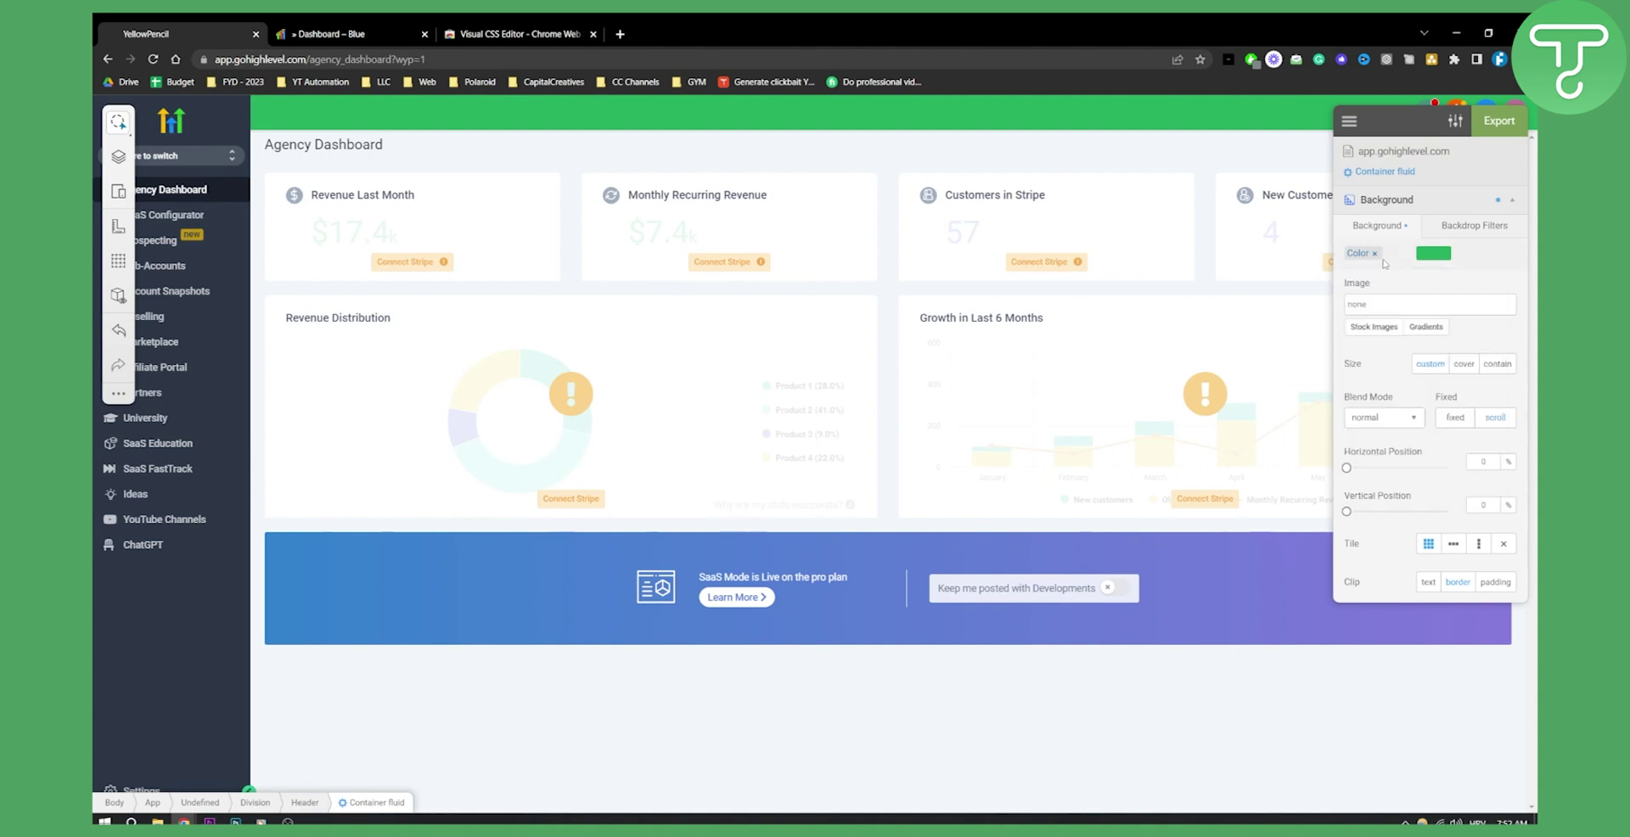
key("Escape")
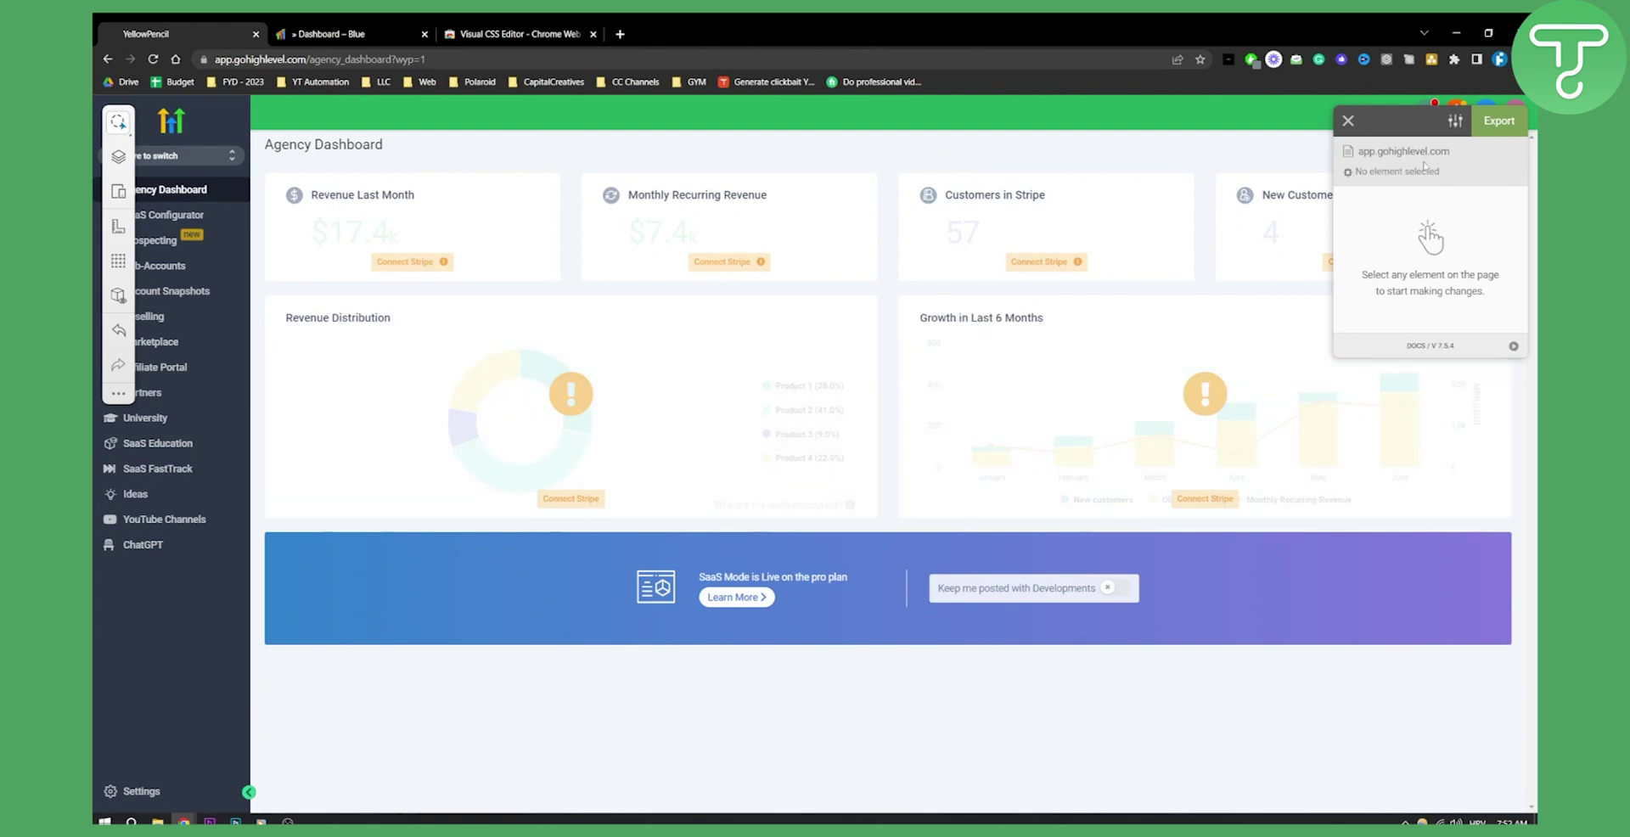
Give the left sidebar a dark green #27ae60 background and export the generated CSS.
left_click(713, 422)
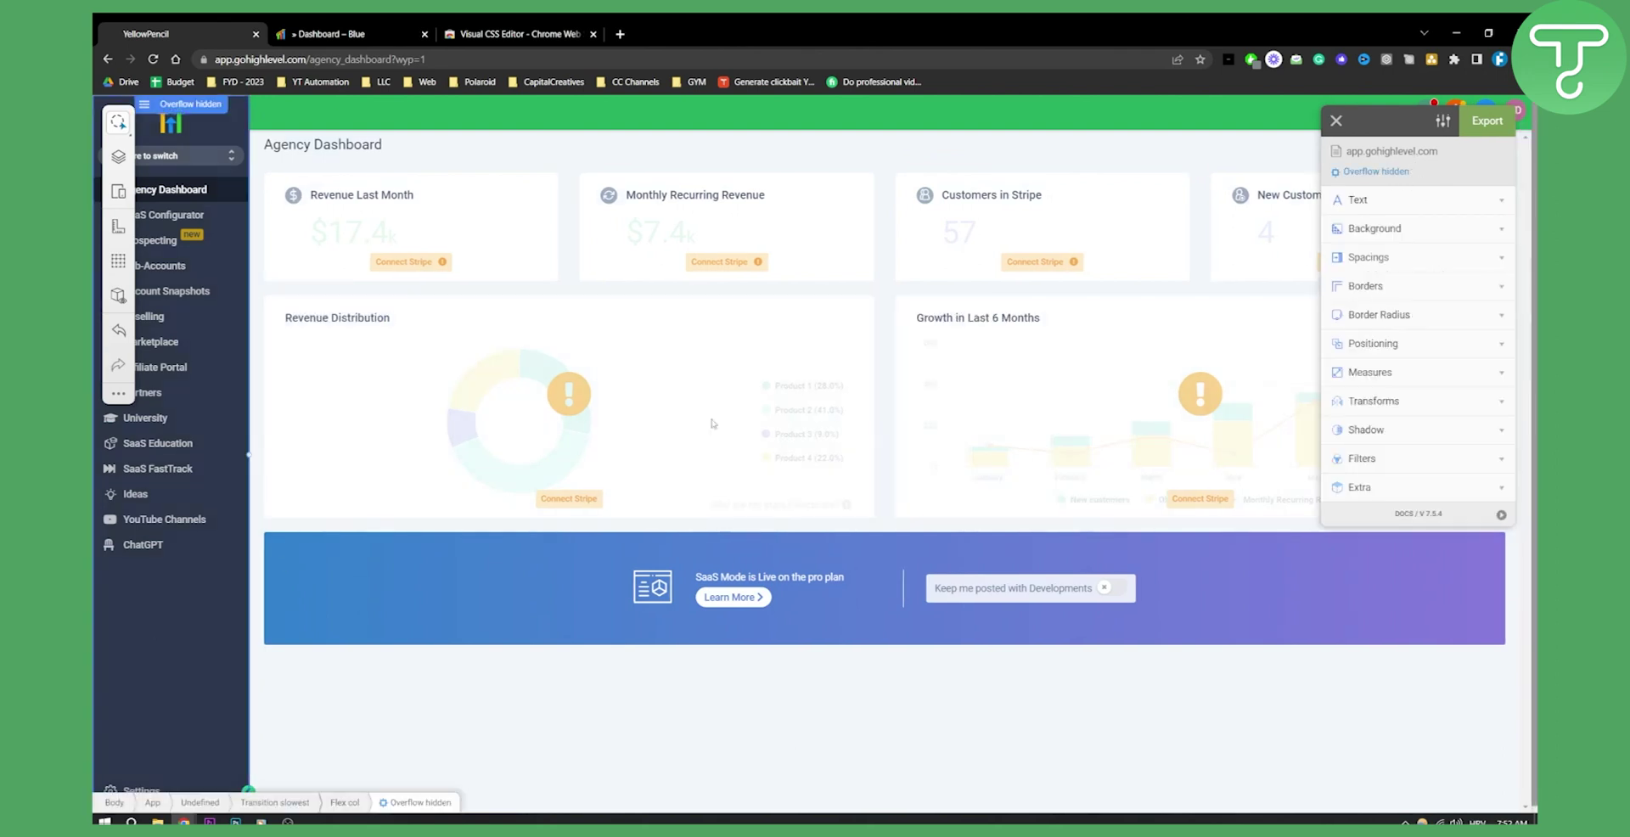
left_click(1375, 228)
left_click(1413, 255)
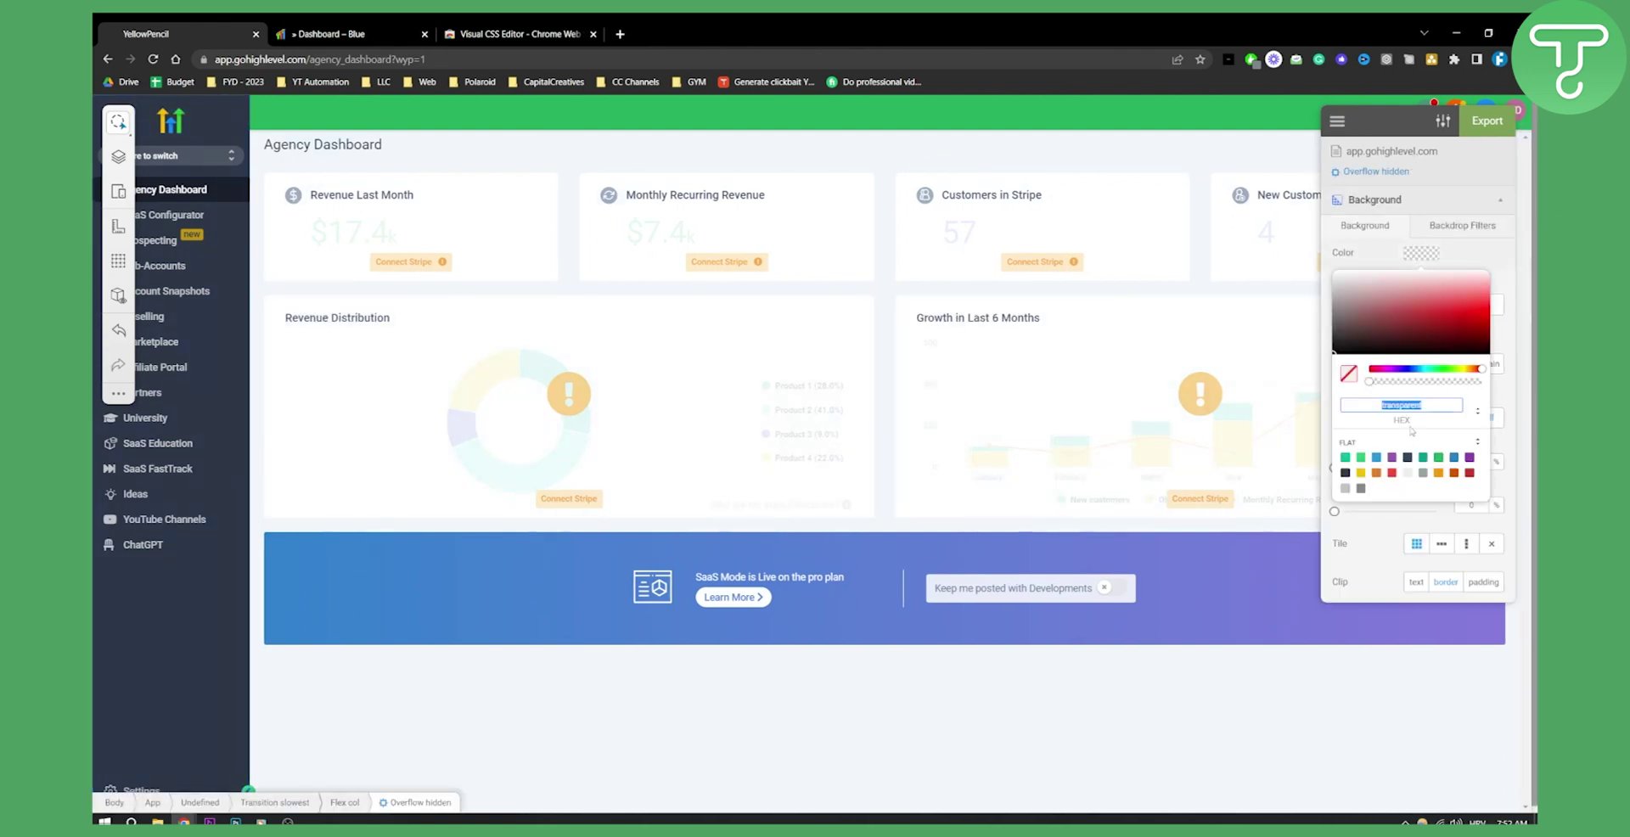
left_click(1361, 457)
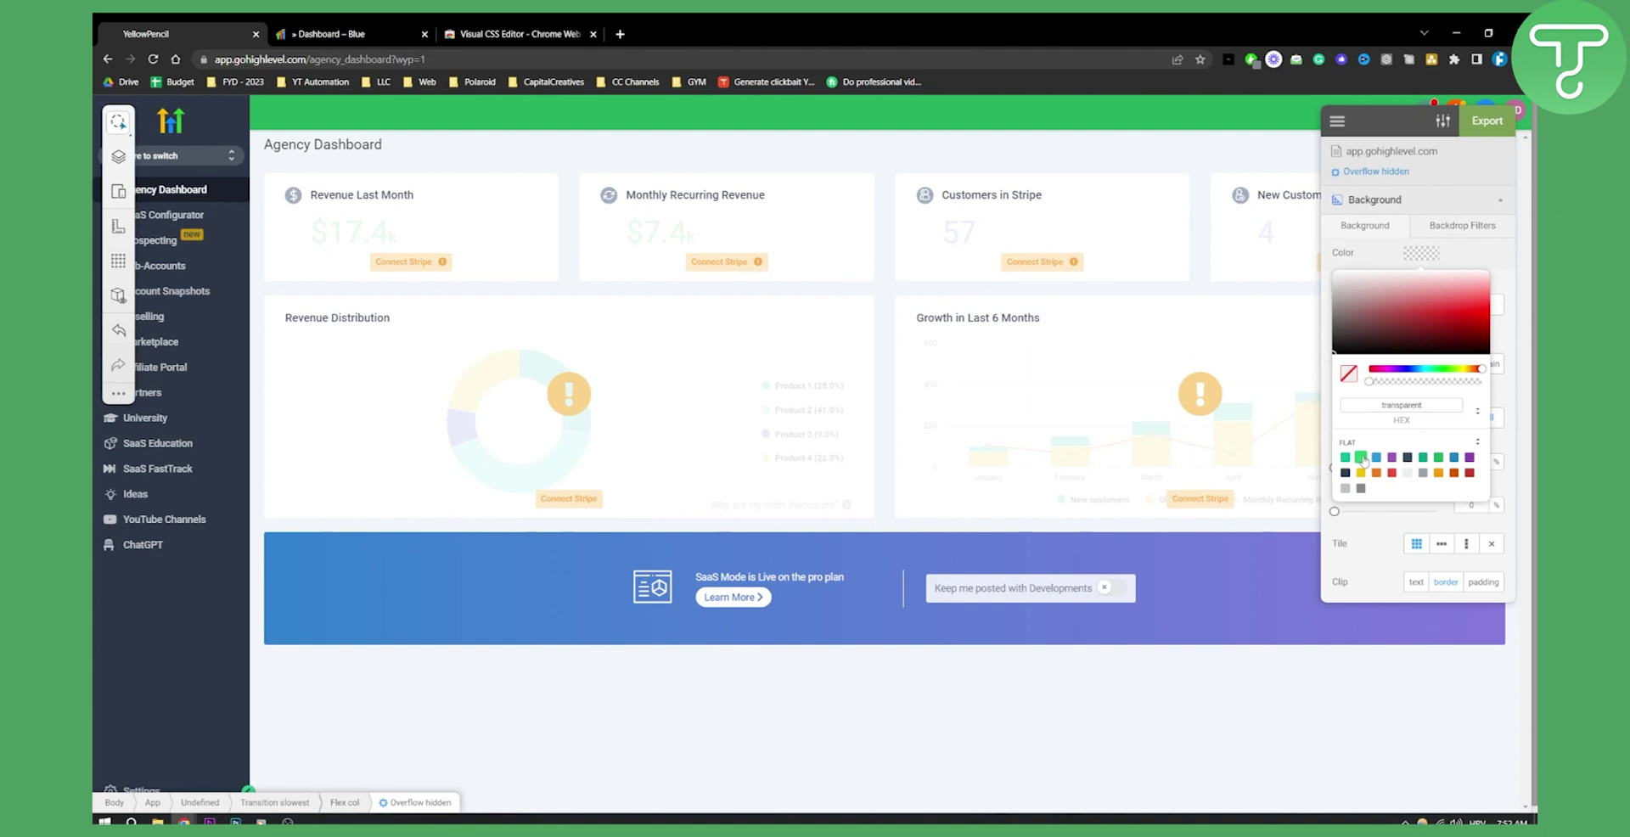
left_click(1438, 457)
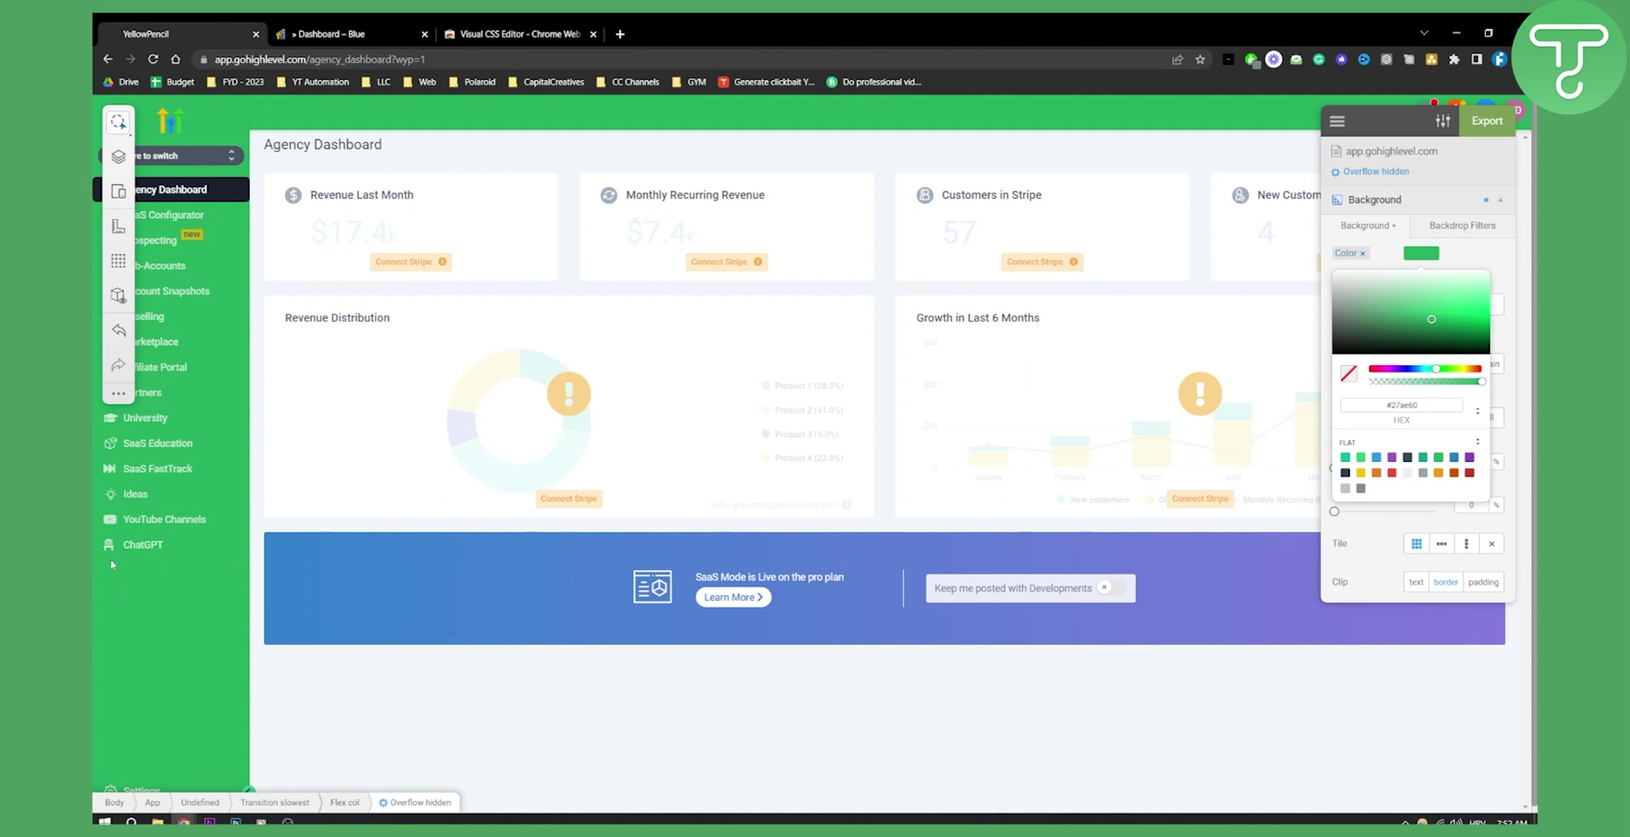
left_click(1481, 123)
left_click(1481, 123)
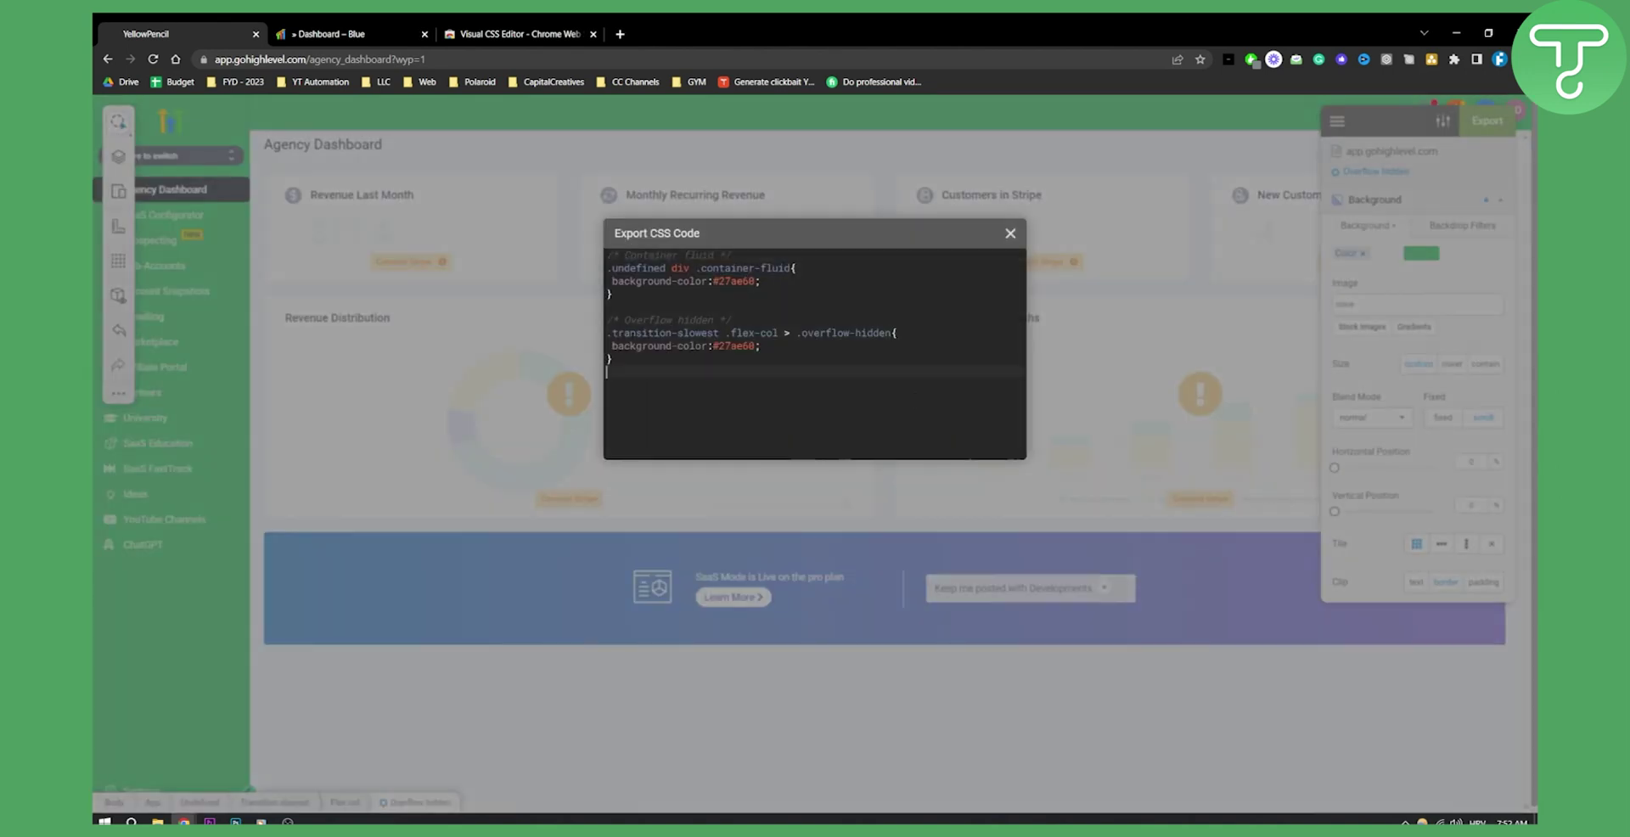
Copy all the exported CSS code, close the editor, and reload the dashboard.
left_click_drag(731, 363, 571, 247)
right_click(699, 268)
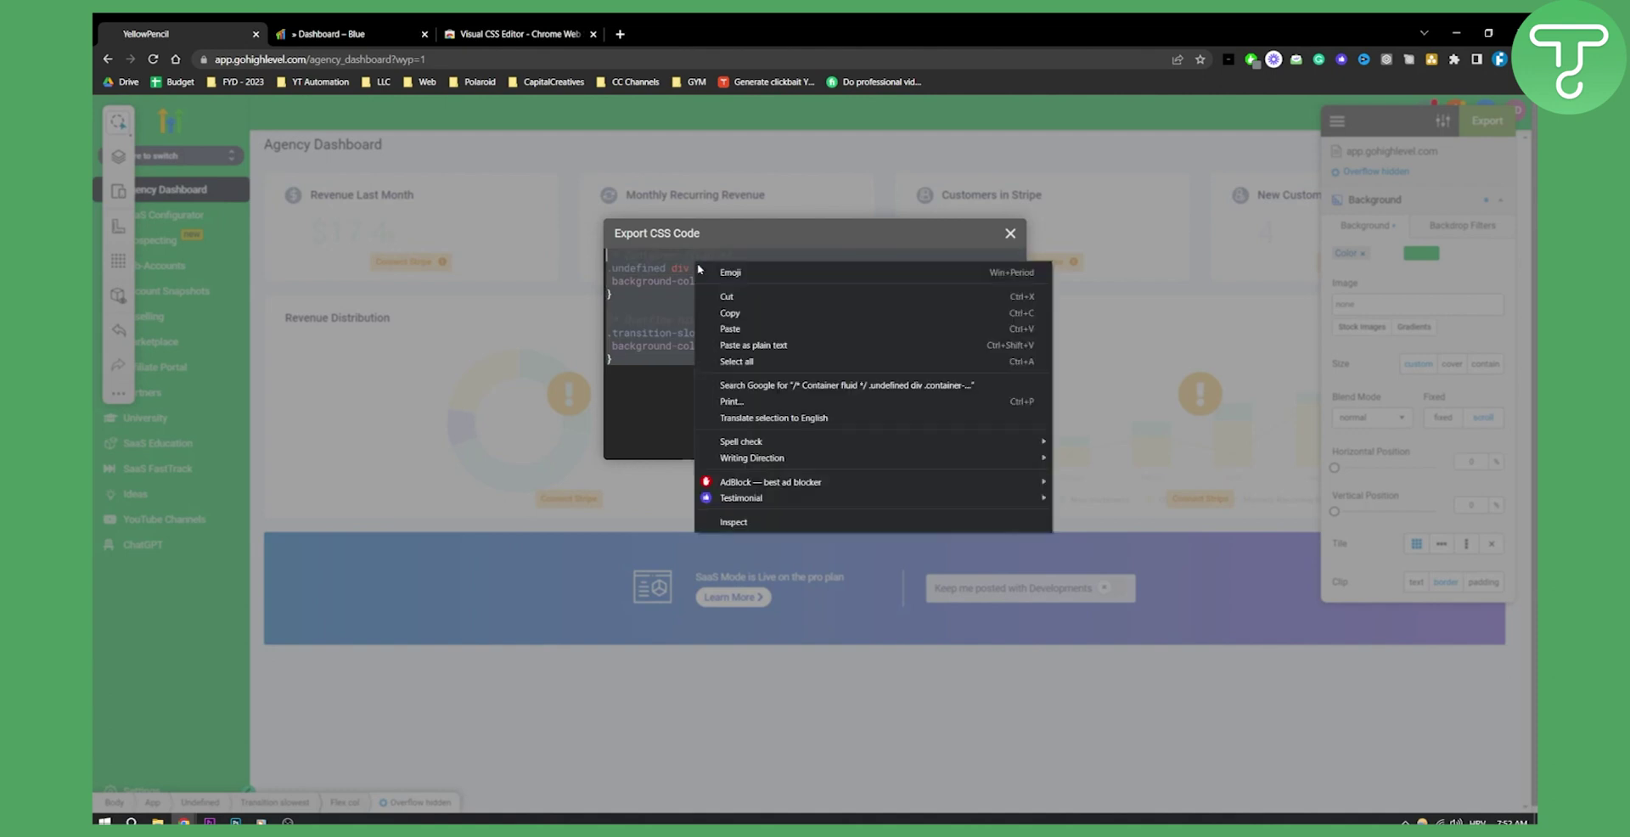
left_click(731, 313)
left_click(1011, 234)
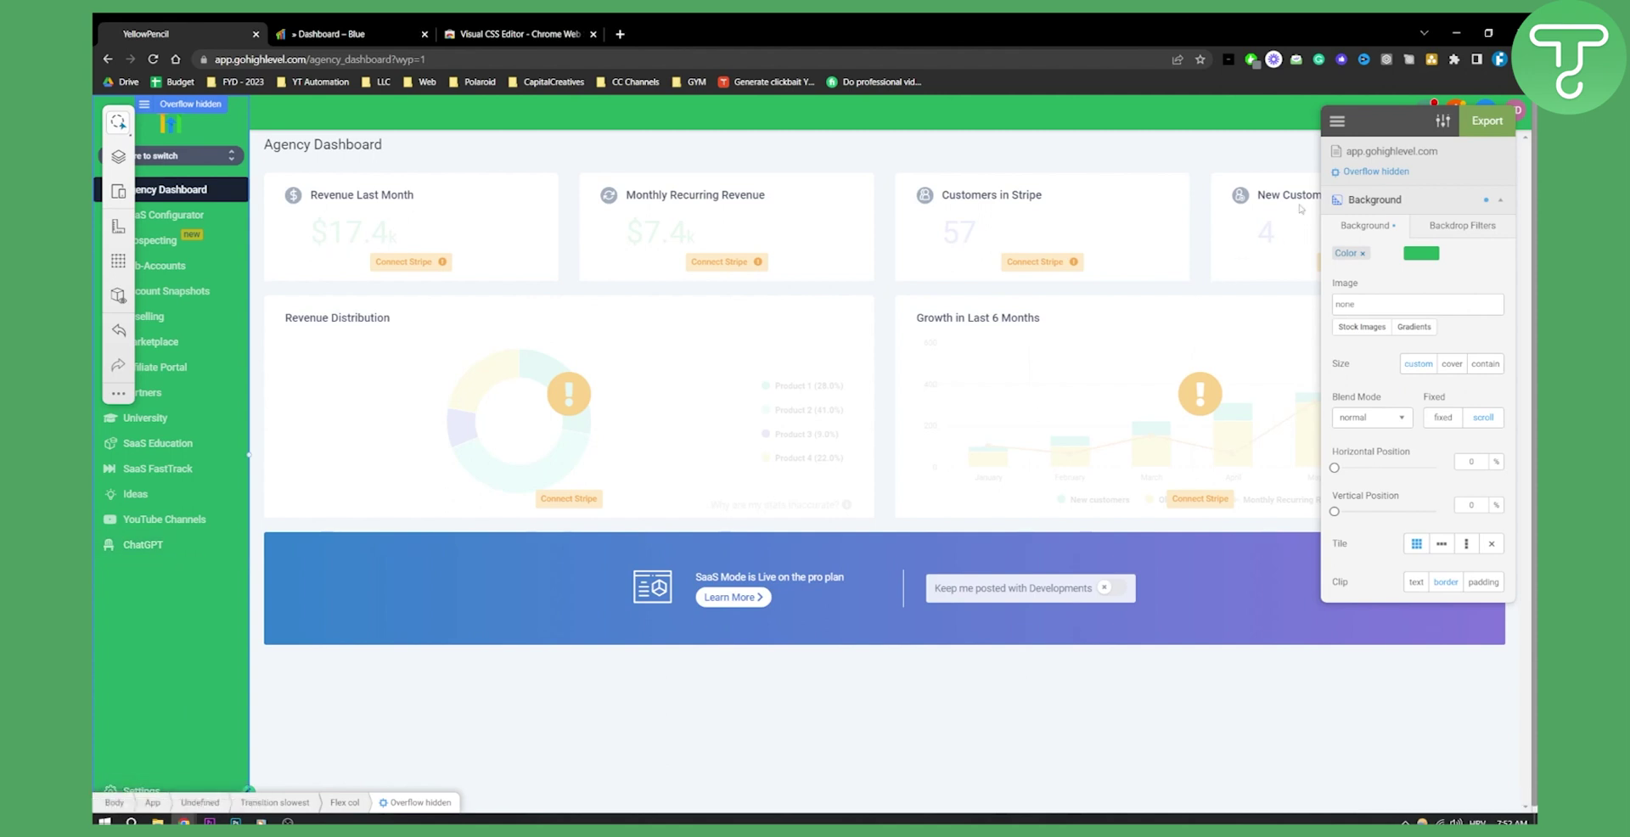
left_click(152, 58)
key("Return")
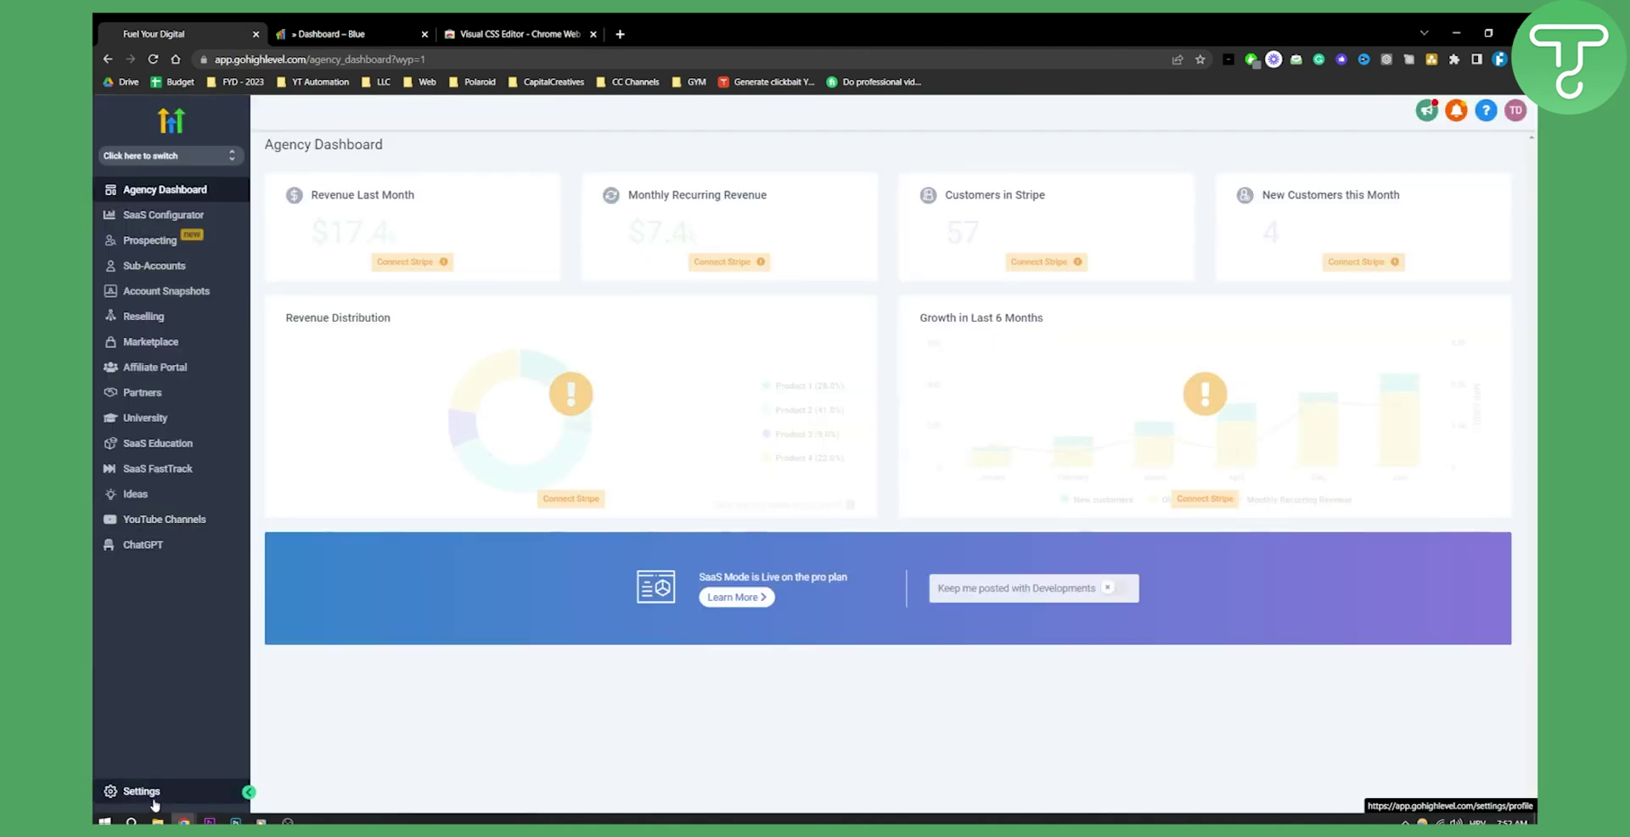
Open Company settings and place the cursor in the custom CSS field holding the .hl_header styles.
left_click(157, 794)
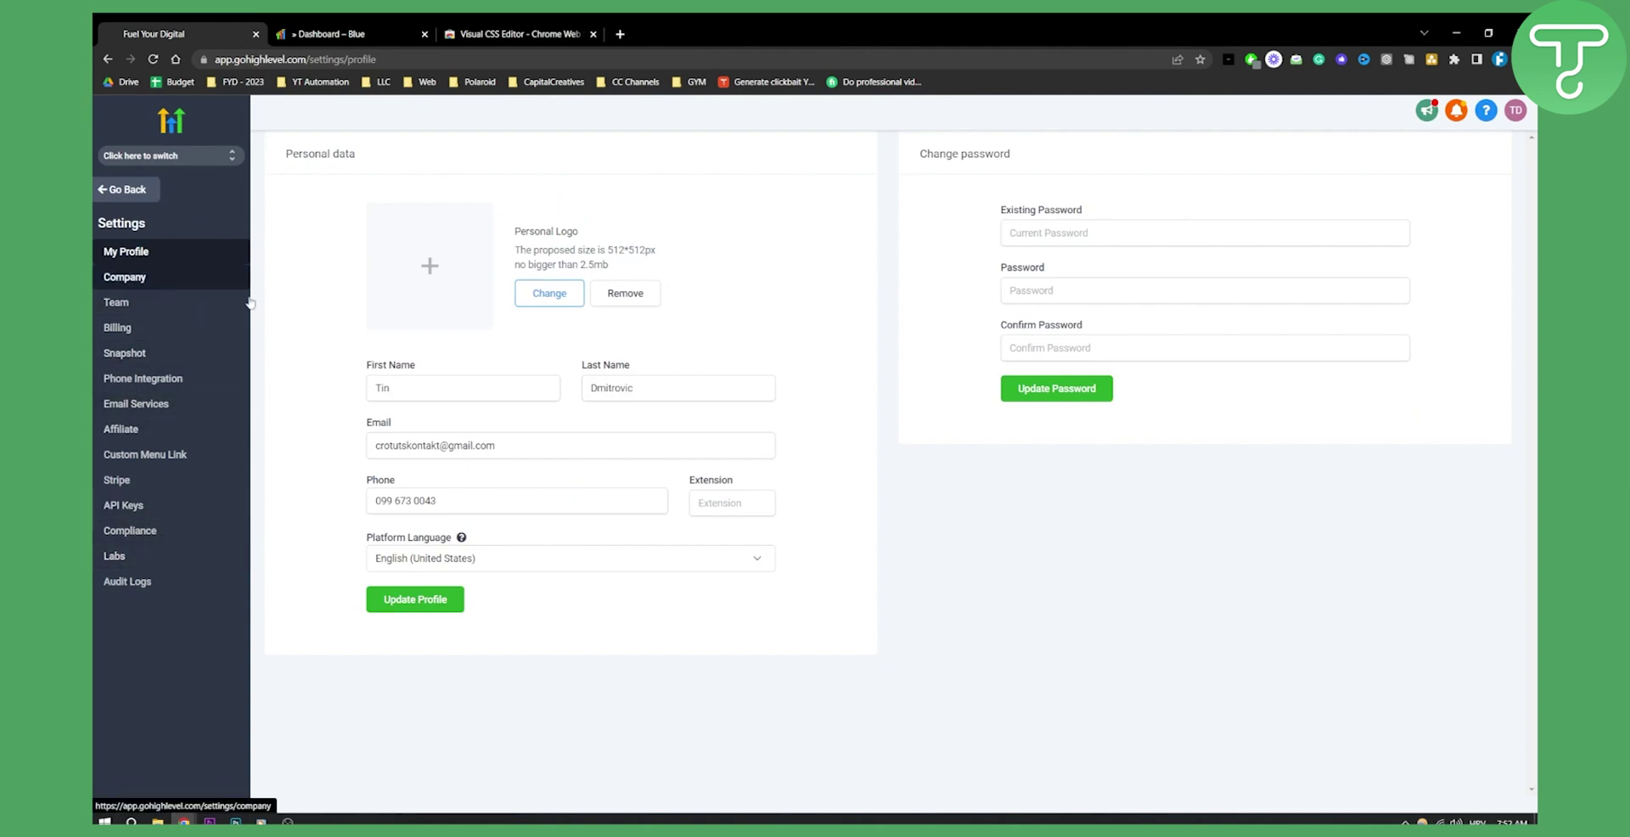
left_click(144, 279)
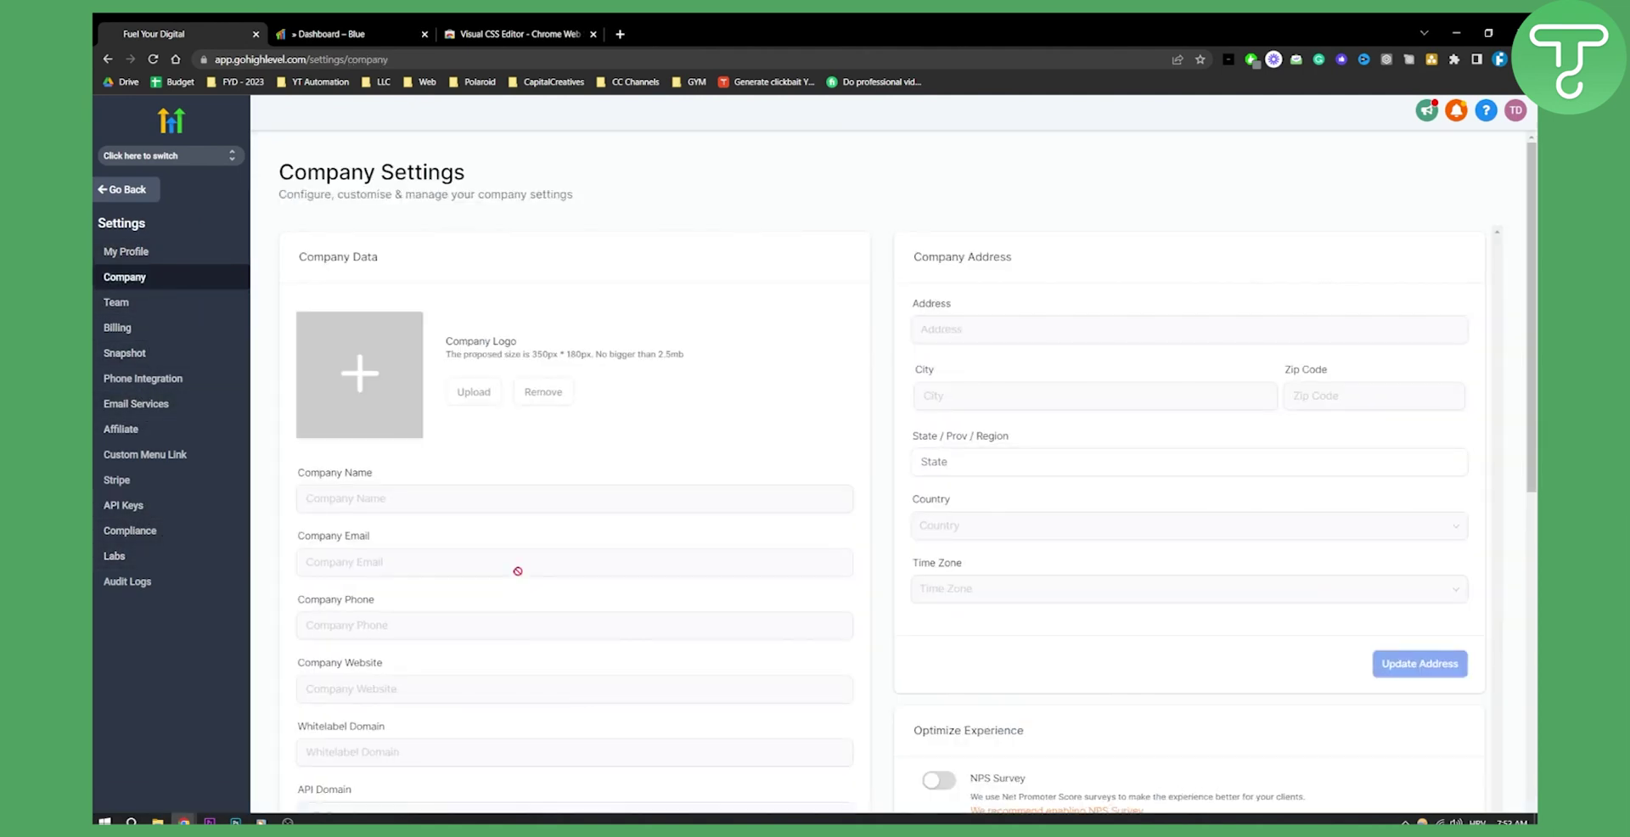
scroll(637, 623, "down", 6)
scroll(637, 623, "down", 2)
left_click(446, 428)
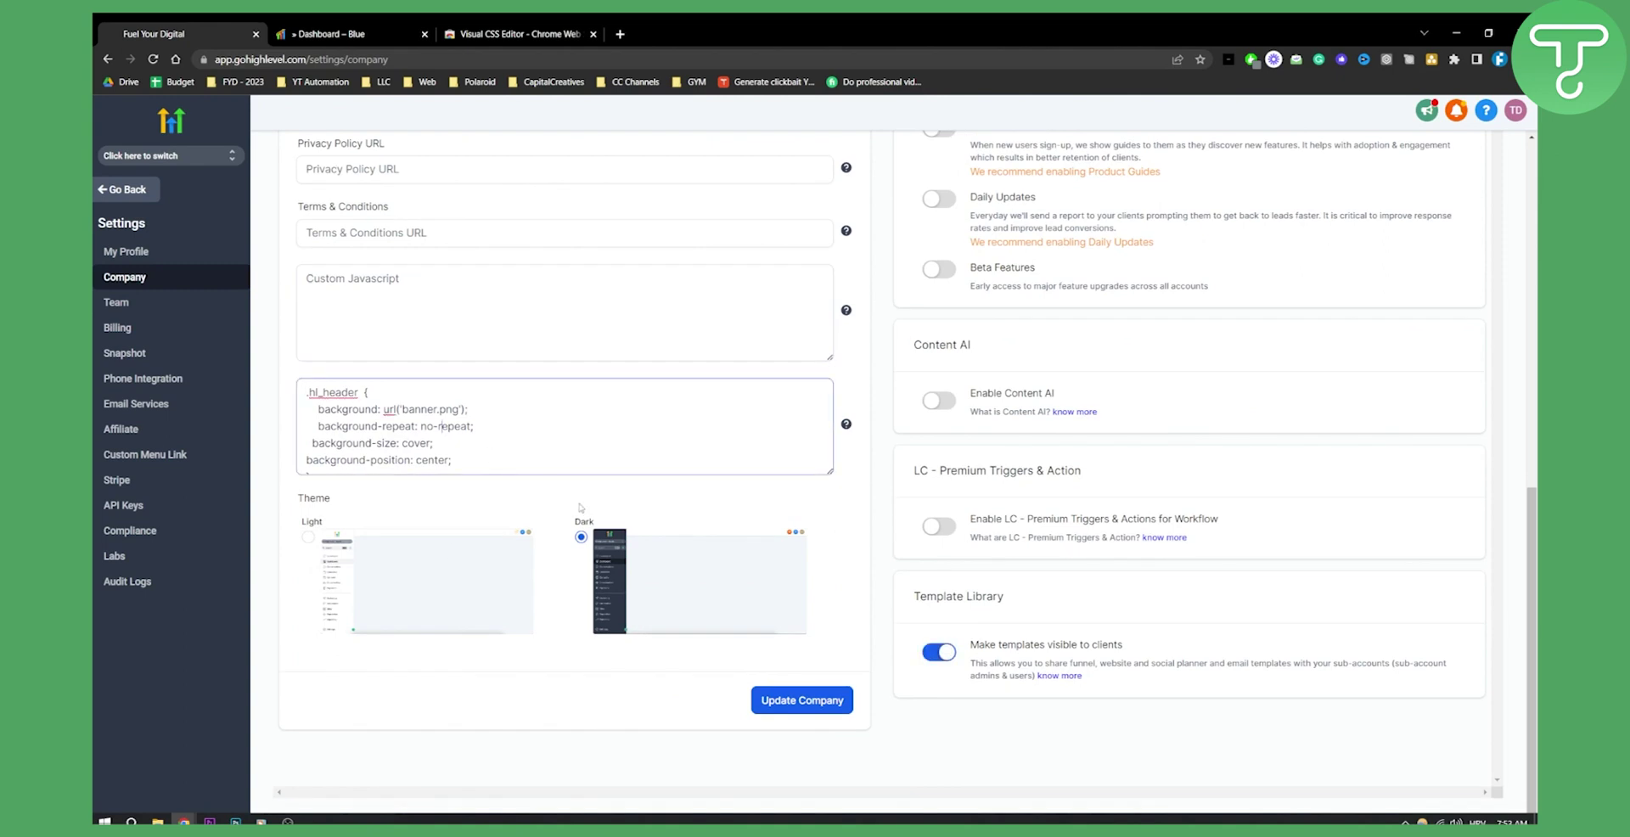